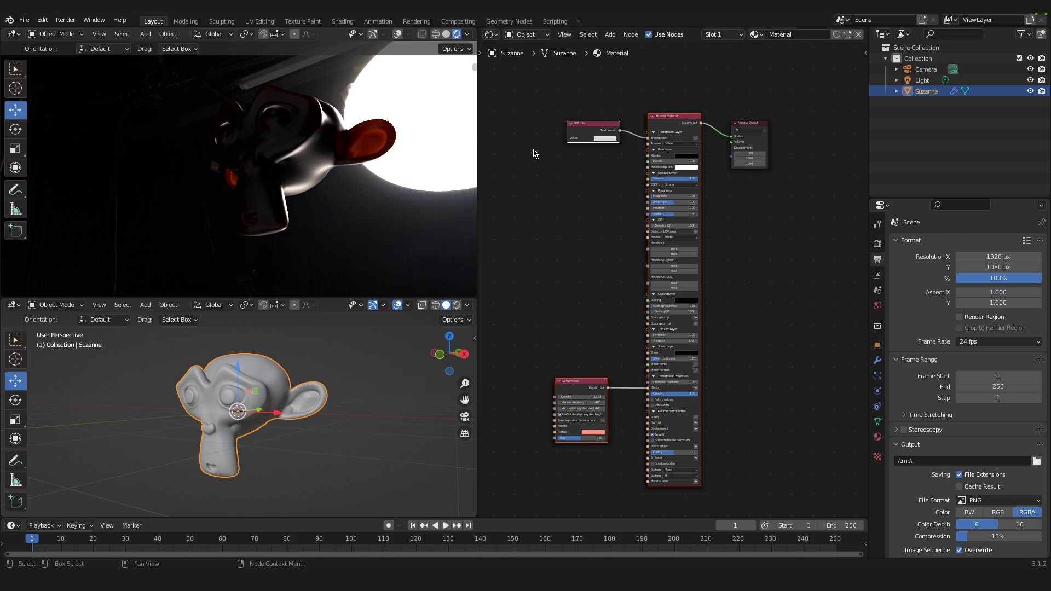
# Delete the old RGB, Principled and volume nodes from Suzanne's material.
pyautogui.moveTo(308, 159); pyautogui.dragTo(329, 163, button='middle')
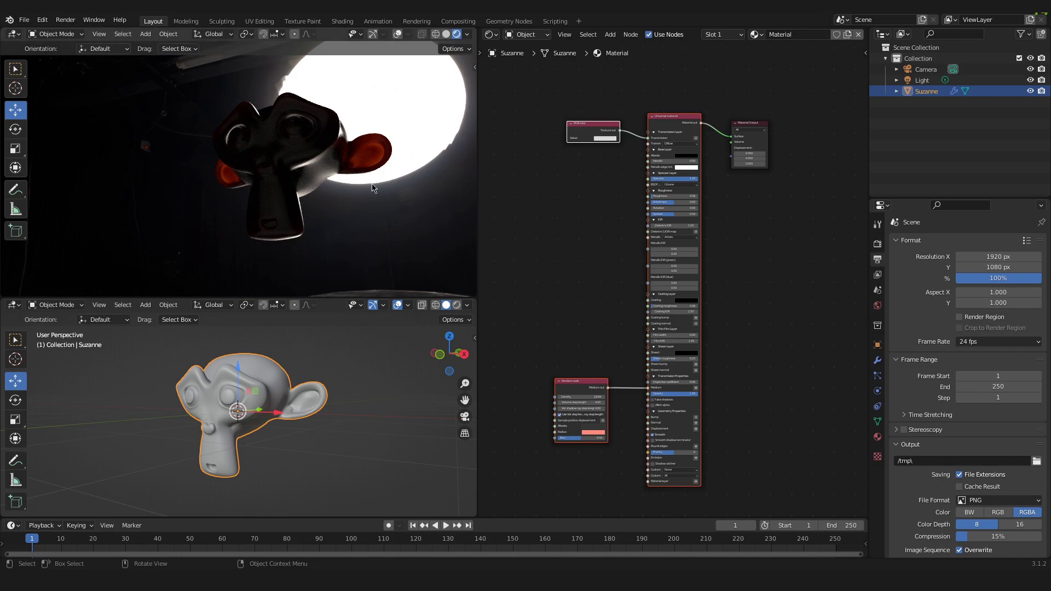
pyautogui.moveTo(373, 189); pyautogui.dragTo(346, 162, button='middle')
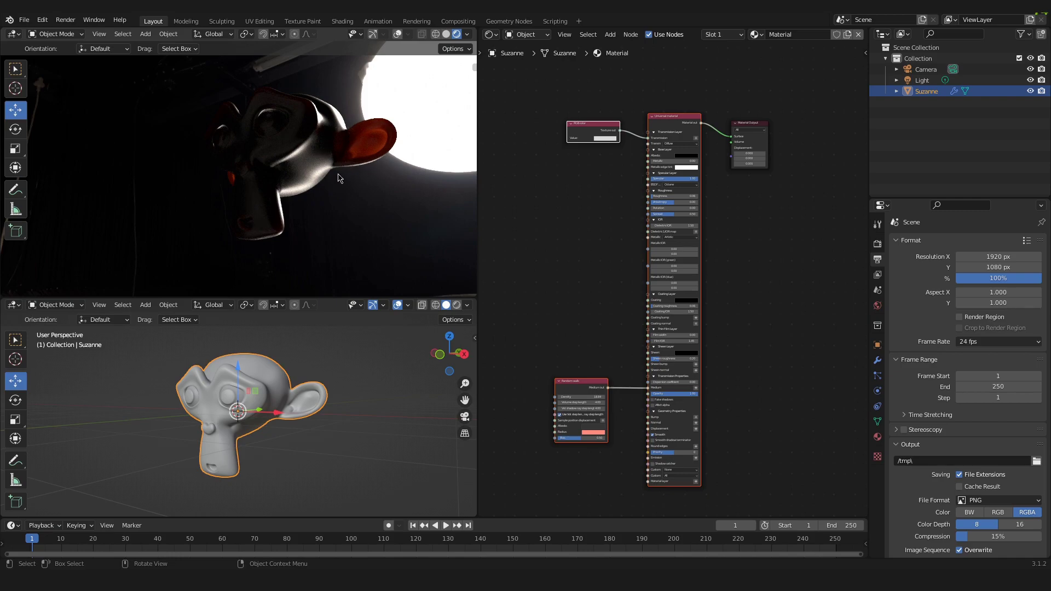
pyautogui.scroll(-2, 589, 171)
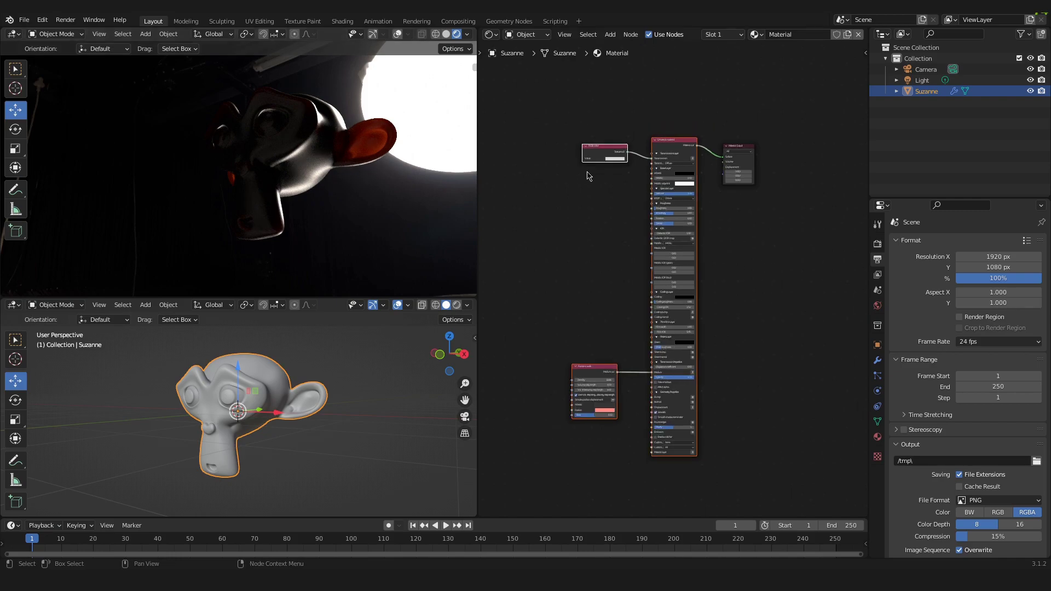
pyautogui.moveTo(539, 115); pyautogui.dragTo(712, 477)
pyautogui.keyDown('ctrl'); pyautogui.moveTo(560, 114); pyautogui.dragTo(562, 130, button='right'); pyautogui.keyUp('ctrl')
pyautogui.moveTo(560, 114); pyautogui.dragTo(710, 480)
pyautogui.press('x')
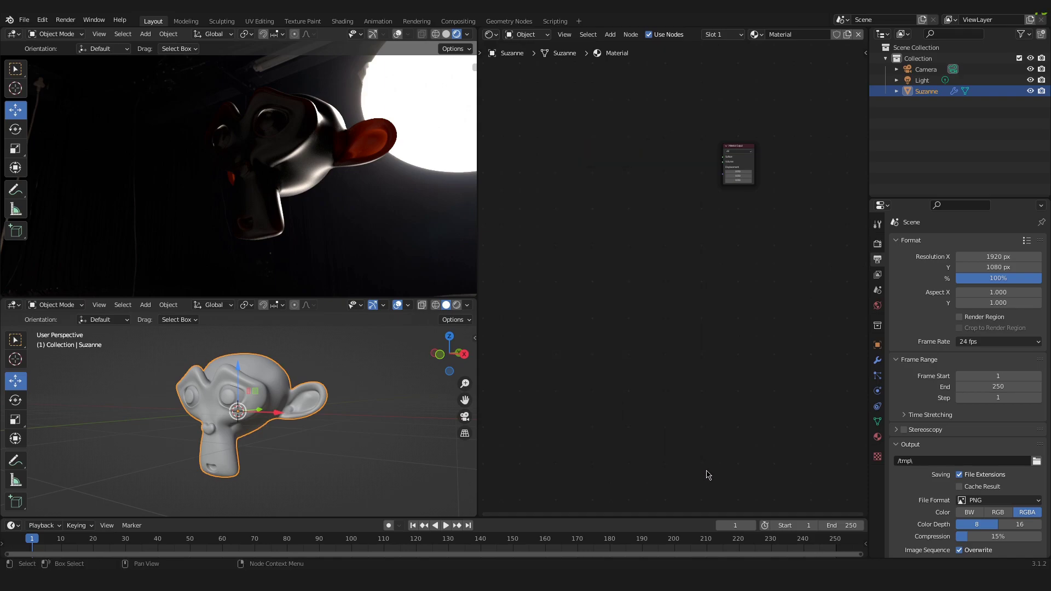
# Add a Universal material node and connect its Material output to the output's Surface.
pyautogui.scroll(3, 673, 208)
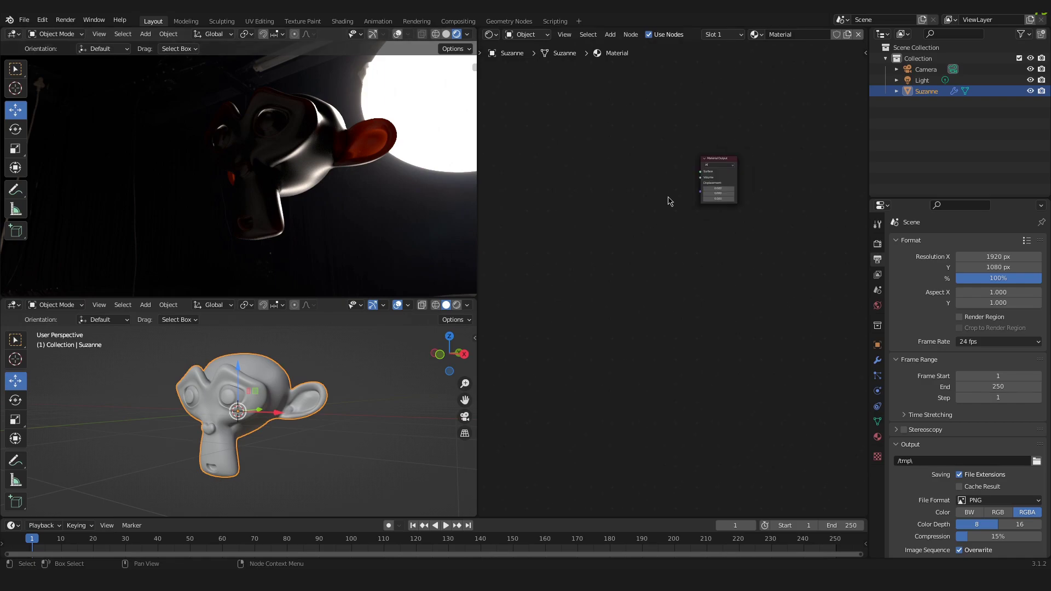
pyautogui.scroll(3, 618, 178)
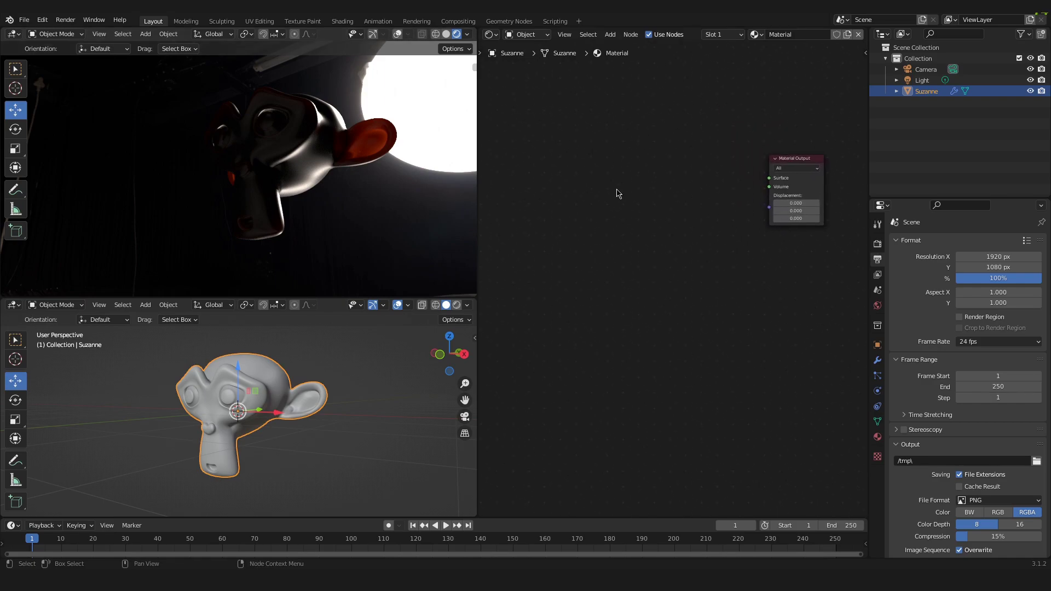
pyautogui.hotkey('shift', 'a')
pyautogui.click(617, 190)
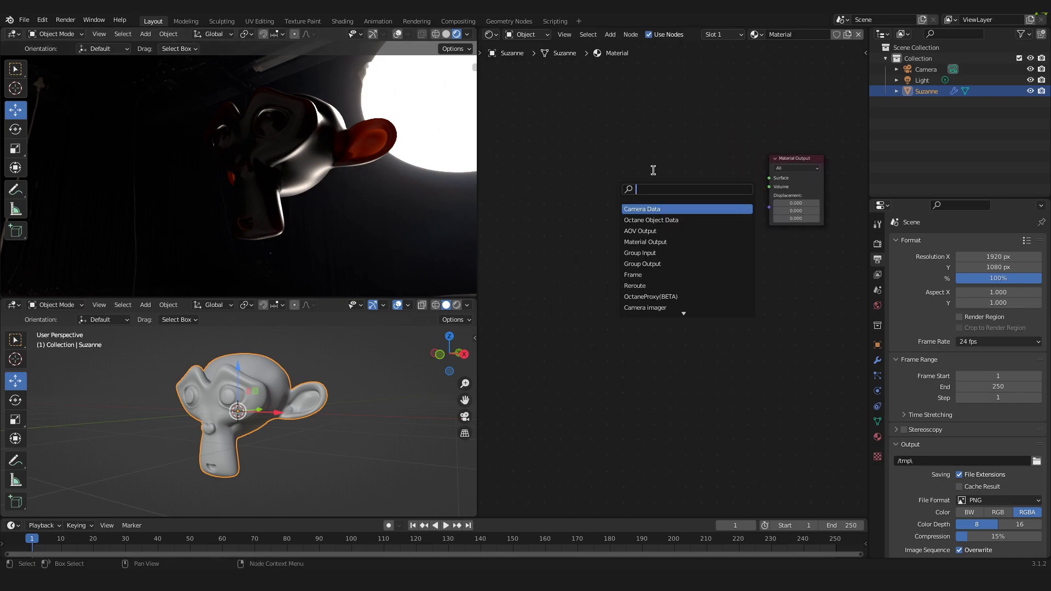
pyautogui.write('uni')
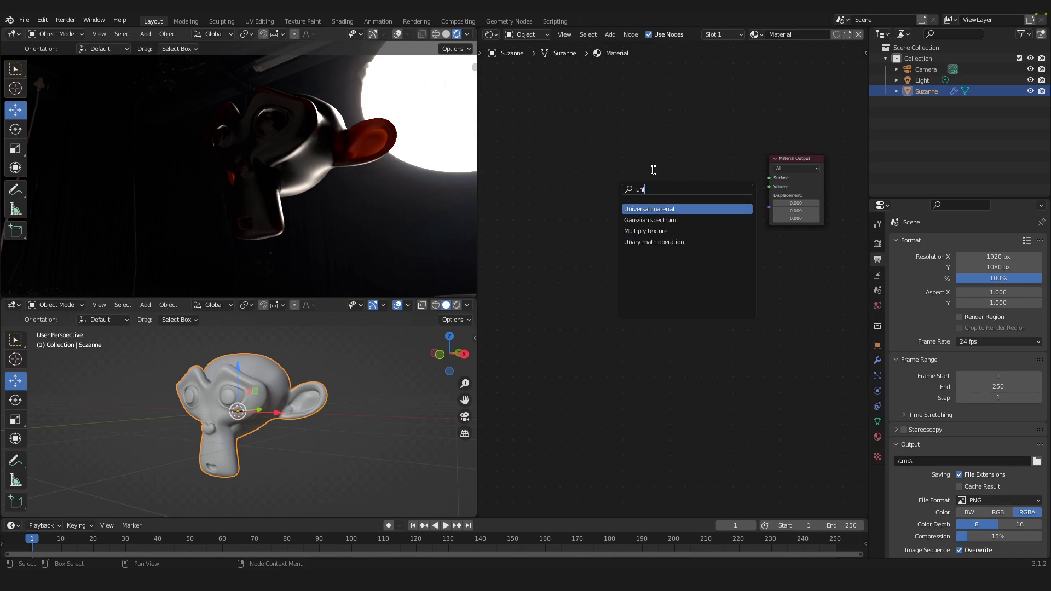
pyautogui.click(666, 208)
pyautogui.click(712, 178)
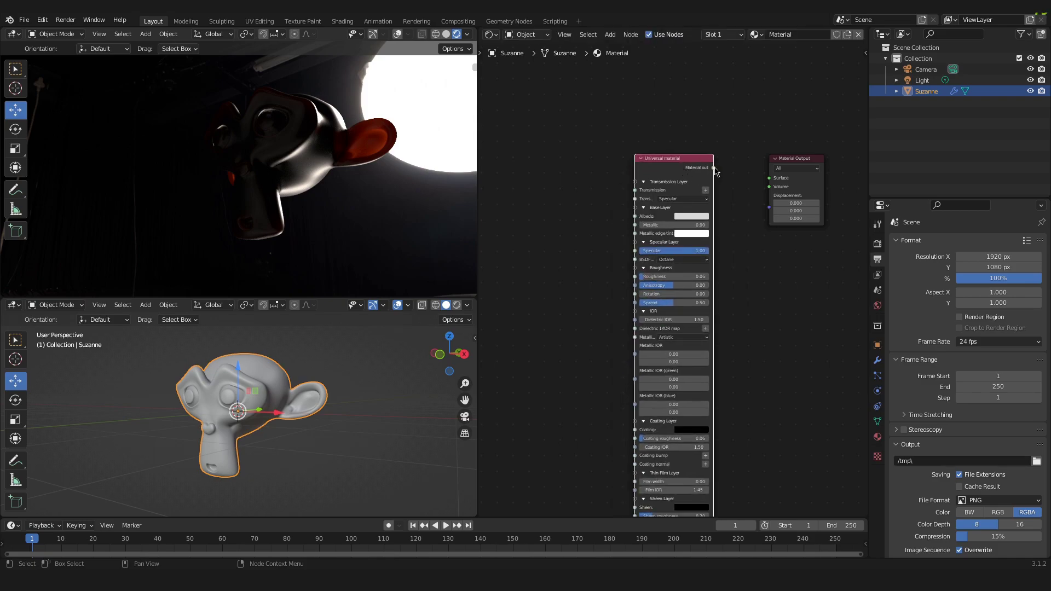
pyautogui.moveTo(713, 167); pyautogui.dragTo(775, 182)
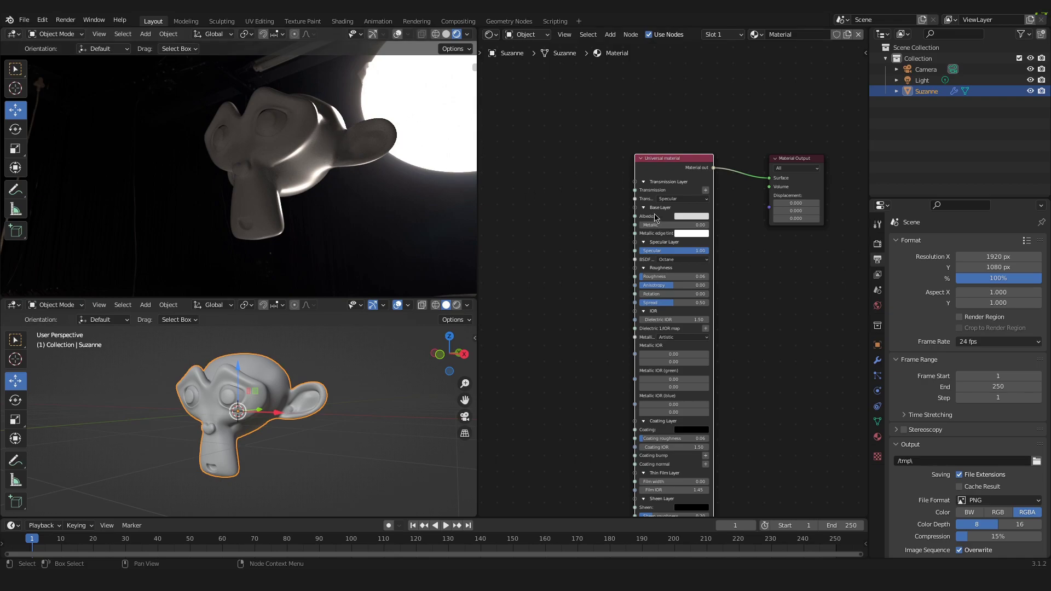
# Switch the Universal material's Transmission type from Specular to Diffuse.
pyautogui.moveTo(588, 210); pyautogui.dragTo(530, 224, button='middle')
pyautogui.scroll(2, 530, 224)
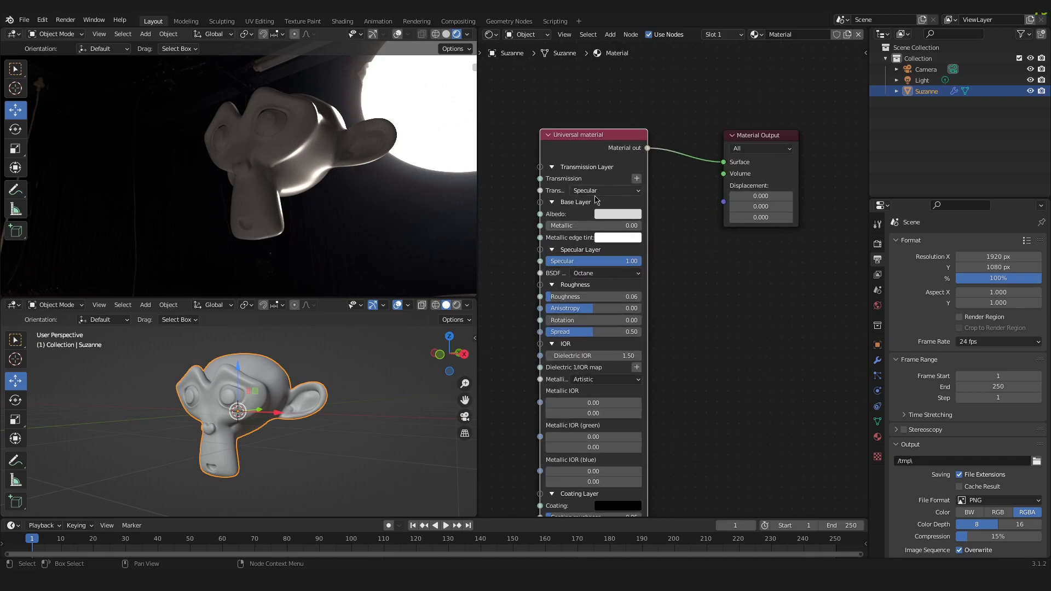
pyautogui.click(597, 193)
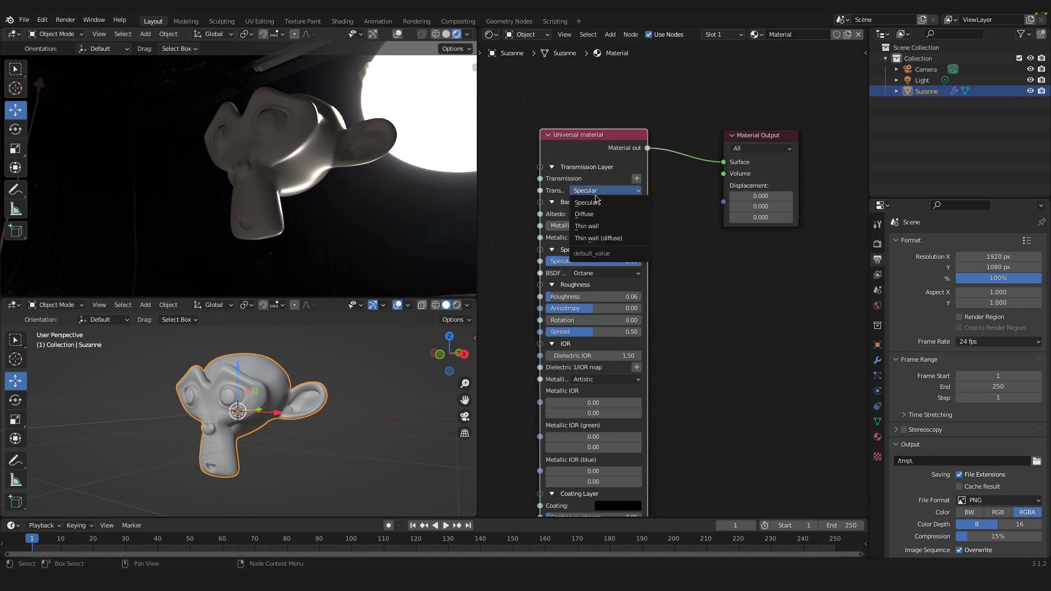
pyautogui.click(596, 219)
pyautogui.scroll(-3, 750, 252)
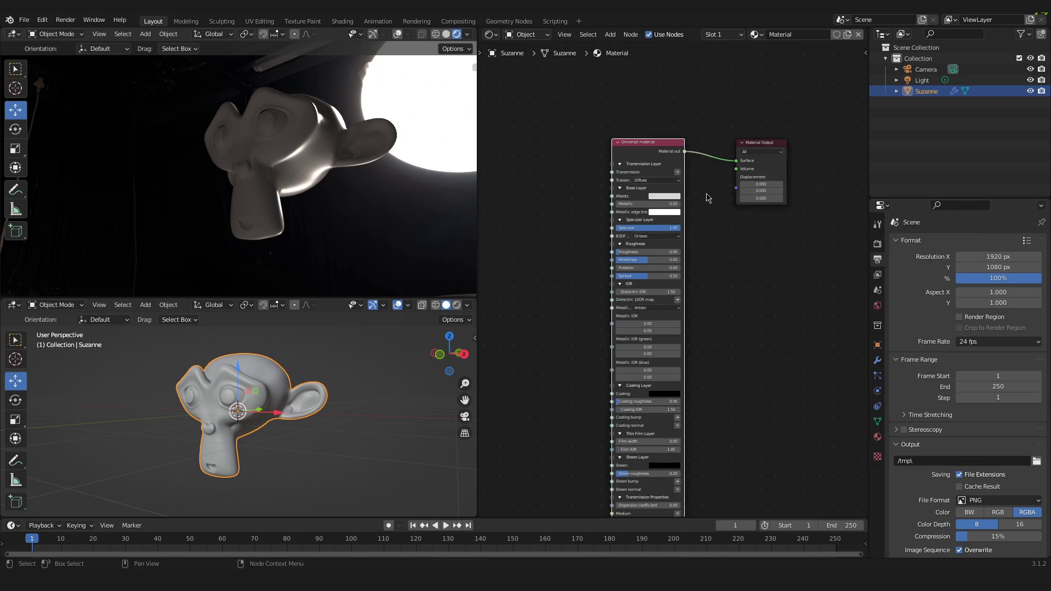
pyautogui.scroll(4, 690, 191)
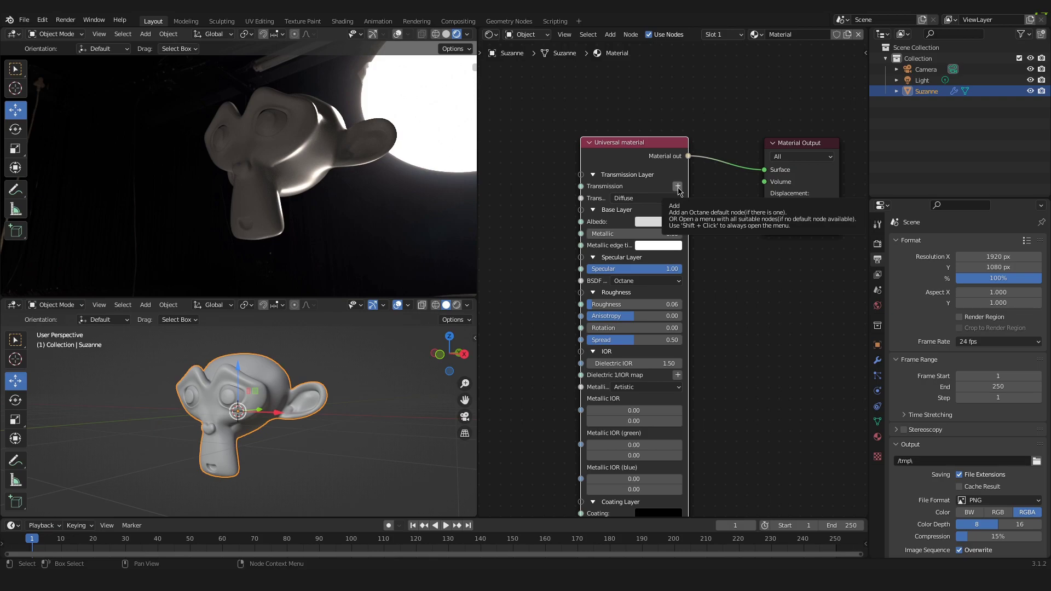
# Plug an Octane RGB color node into the Universal material's Transmission input, placed slightly left.
pyautogui.click(678, 189)
pyautogui.moveTo(679, 211)
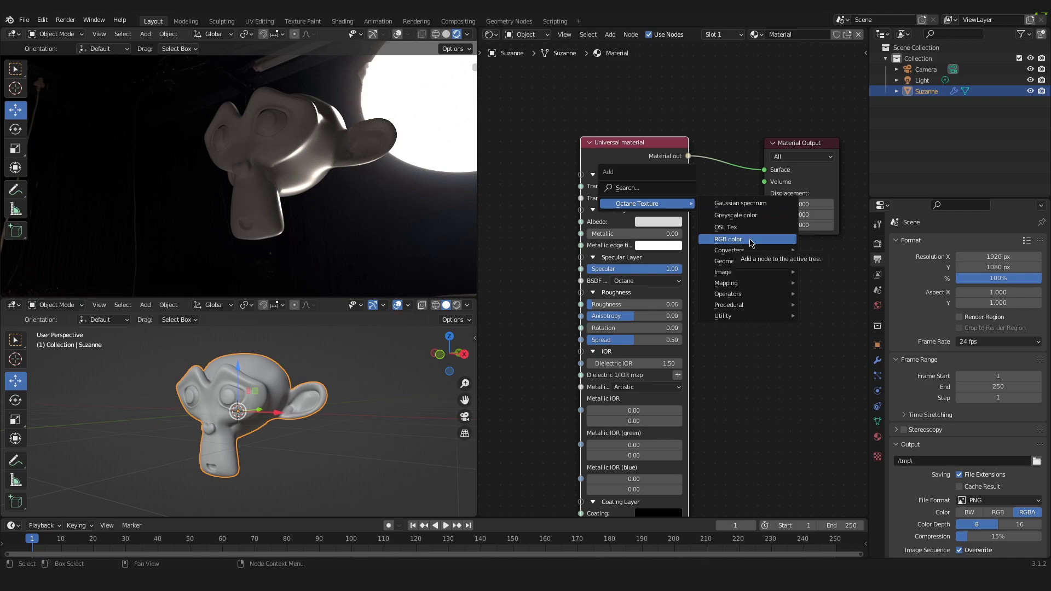
pyautogui.click(748, 239)
pyautogui.moveTo(717, 261); pyautogui.dragTo(801, 228, button='middle')
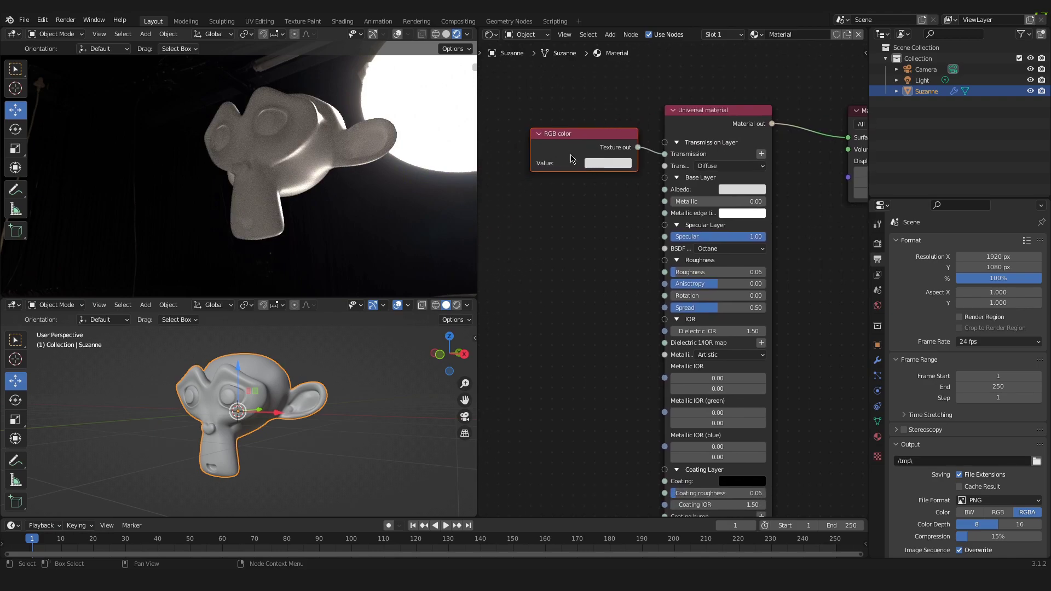
pyautogui.moveTo(574, 149); pyautogui.dragTo(557, 145)
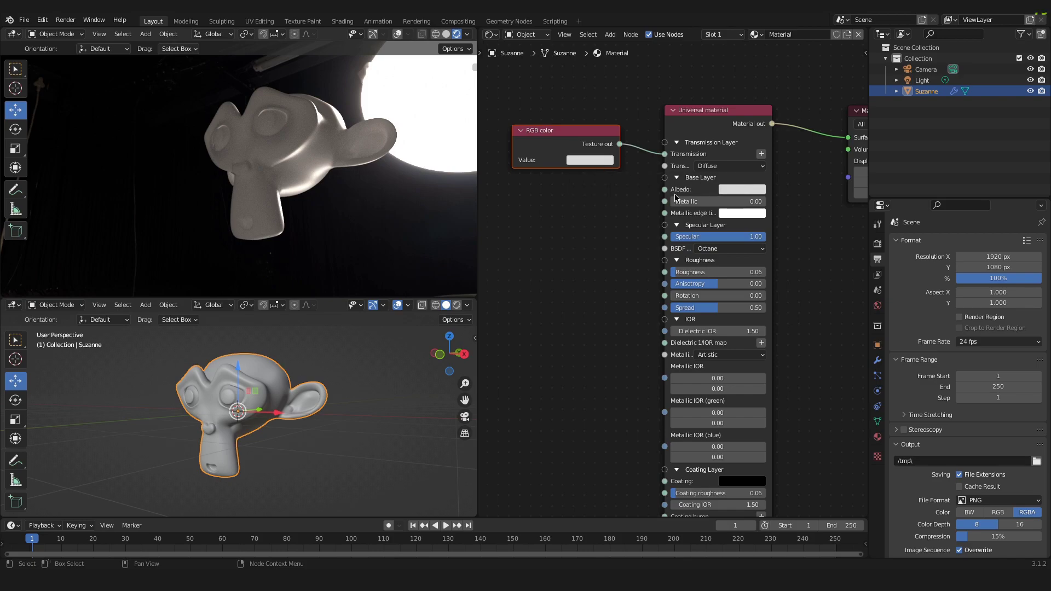
# Set the Universal material's Albedo value to 0 and check Suzanne's pale translucent render.
pyautogui.click(732, 191)
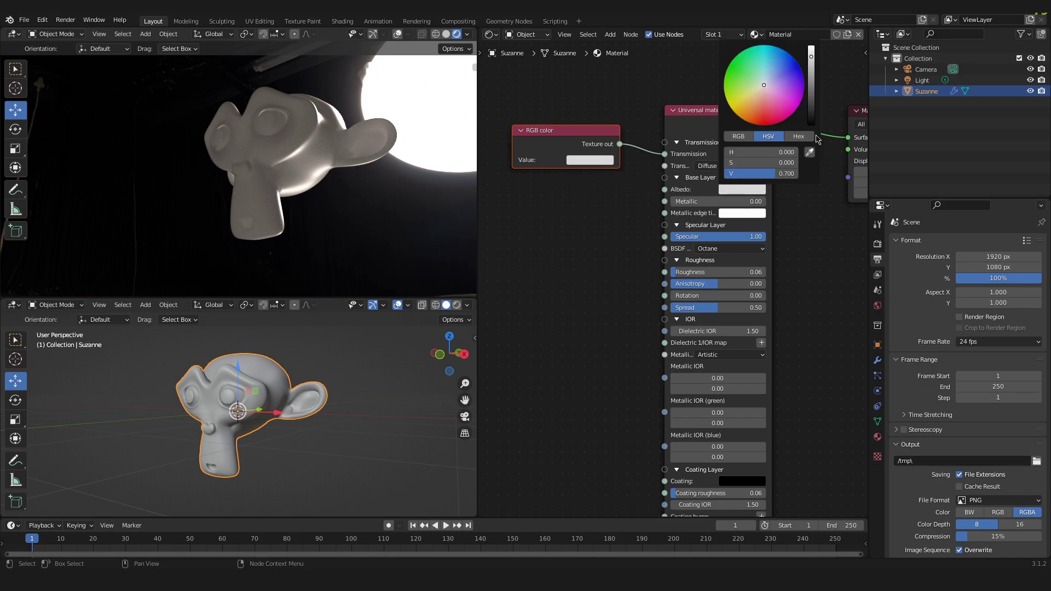
pyautogui.moveTo(812, 113); pyautogui.dragTo(811, 126)
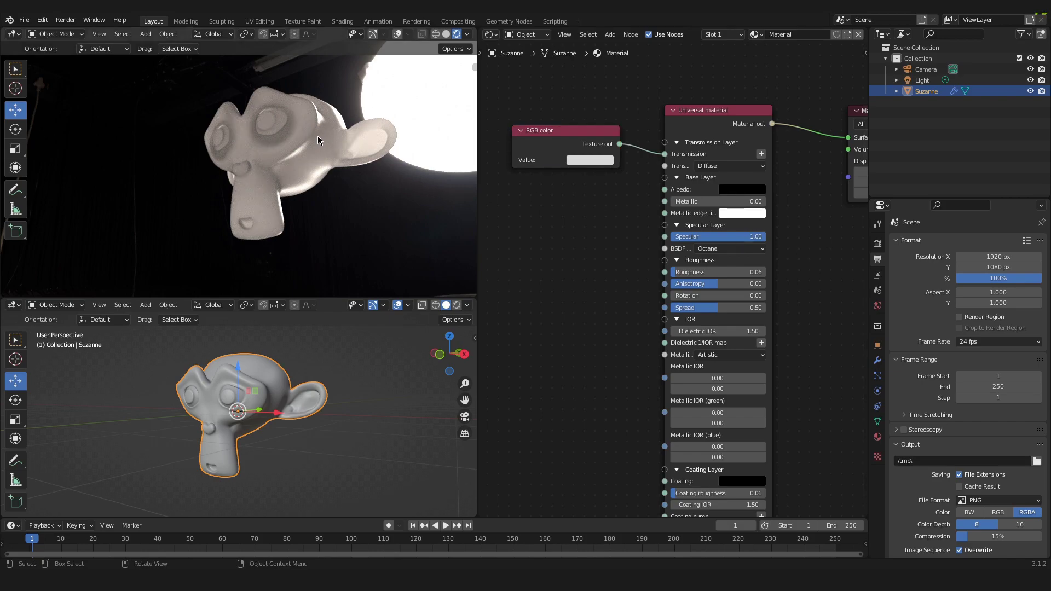
pyautogui.moveTo(330, 146); pyautogui.dragTo(363, 142, button='middle')
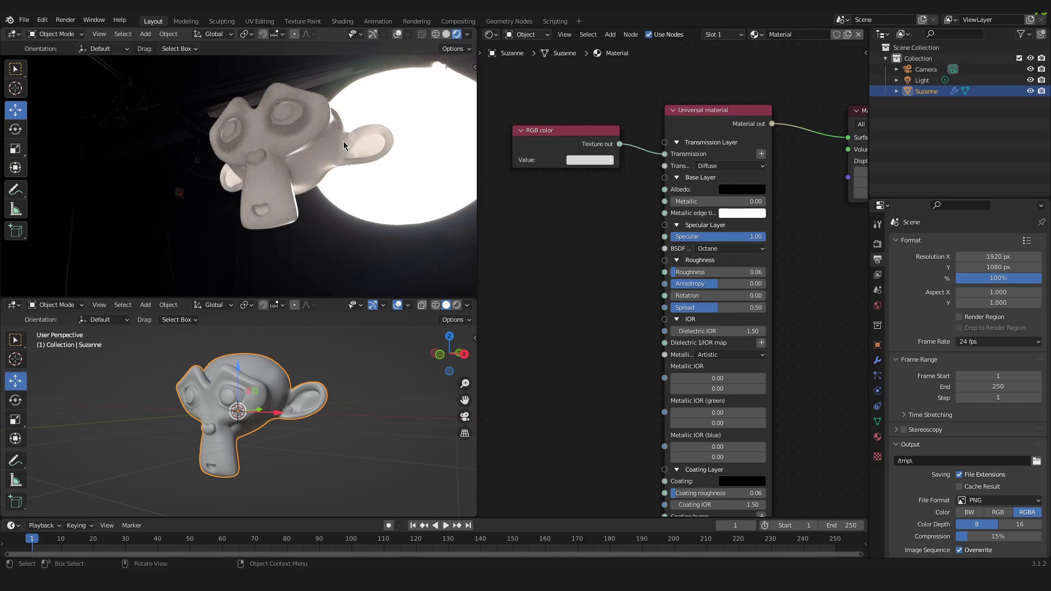
pyautogui.moveTo(344, 146); pyautogui.dragTo(352, 180, button='middle')
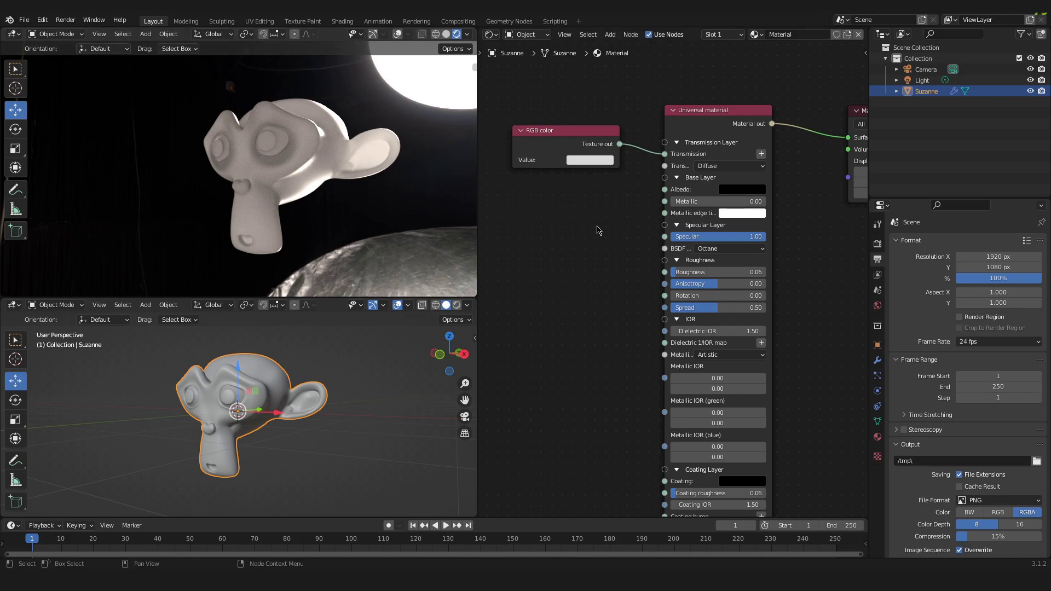
pyautogui.moveTo(605, 263); pyautogui.dragTo(619, 235, button='middle')
pyautogui.scroll(-6, 619, 236)
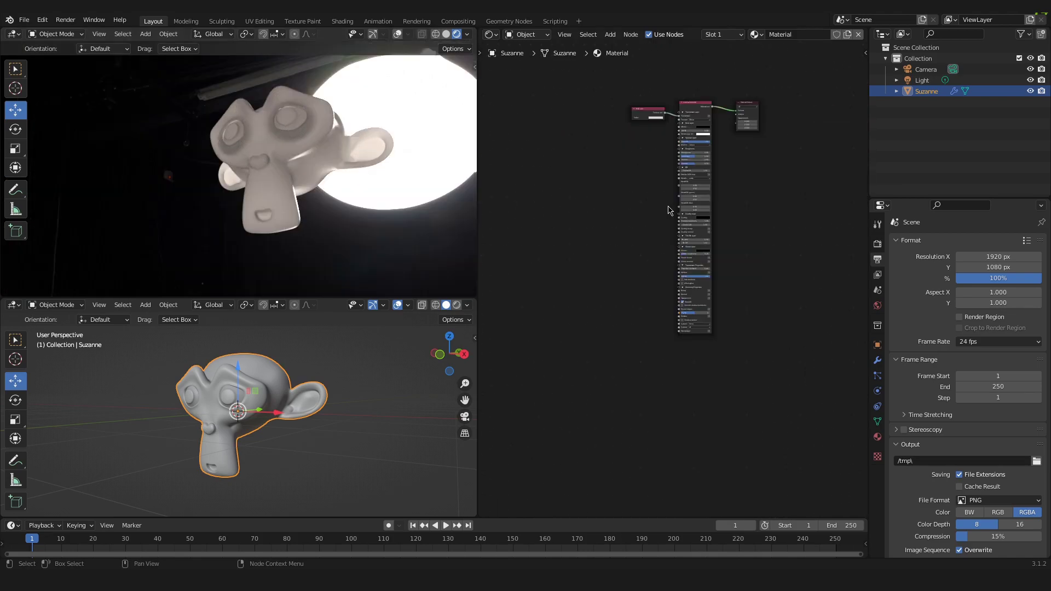
pyautogui.scroll(4, 671, 203)
pyautogui.scroll(3, 669, 207)
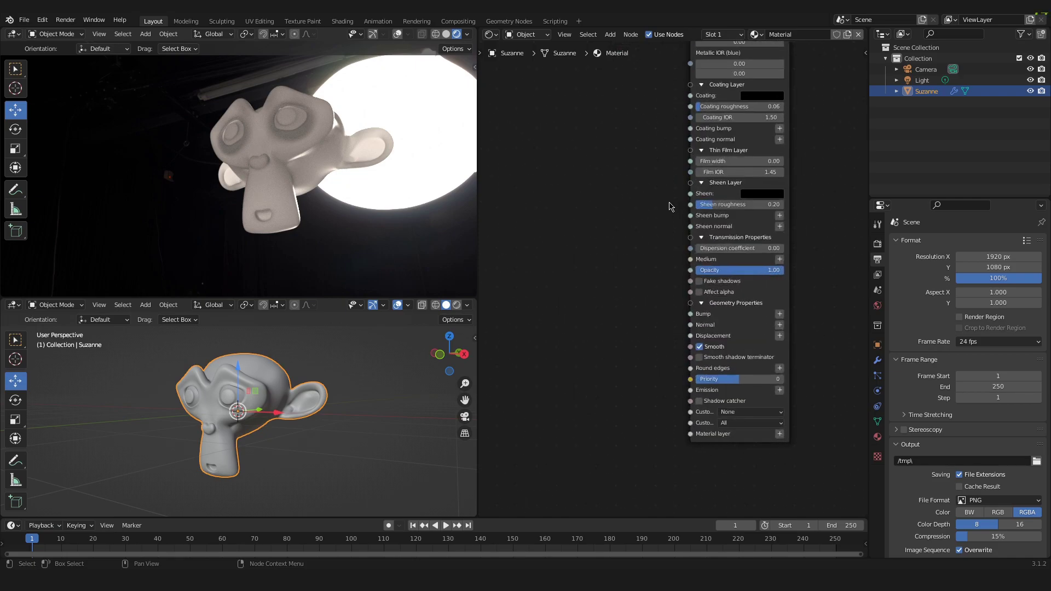
pyautogui.moveTo(687, 263); pyautogui.dragTo(666, 252, button='middle')
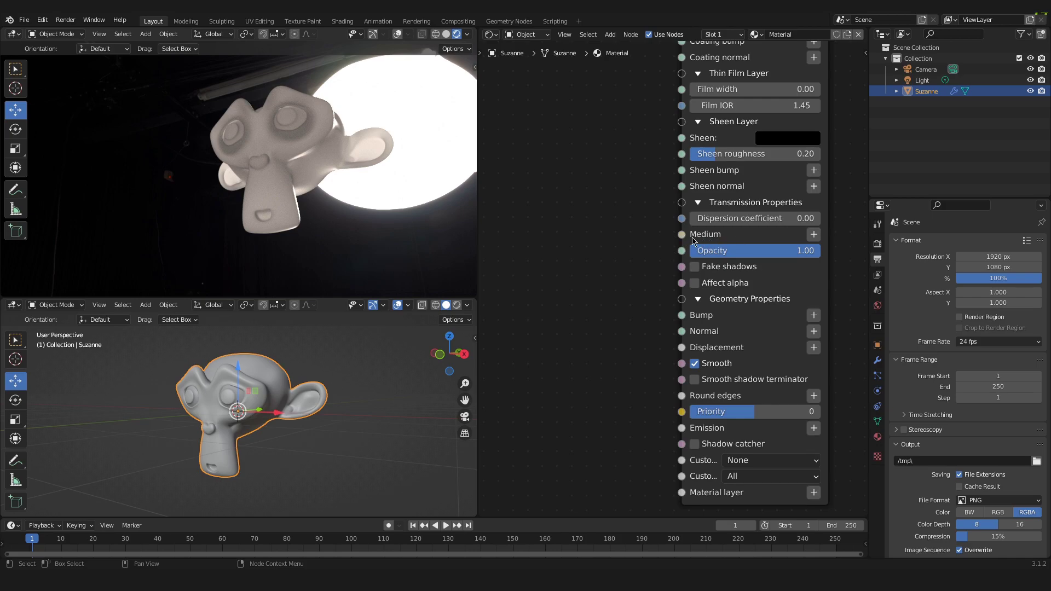
pyautogui.moveTo(606, 235); pyautogui.dragTo(651, 227, button='middle')
pyautogui.scroll(-2, 651, 226)
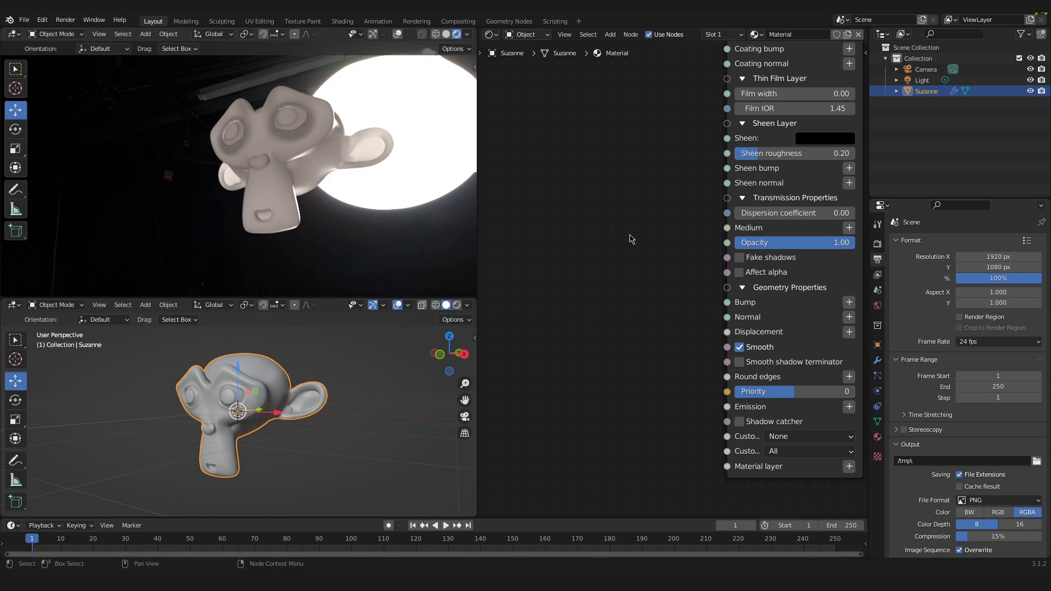
# Add an Octane Random walk medium node and wire its Medium output into the material's Medium socket.
pyautogui.press('shift')
pyautogui.hotkey('shift', 'a')
pyautogui.click(614, 220)
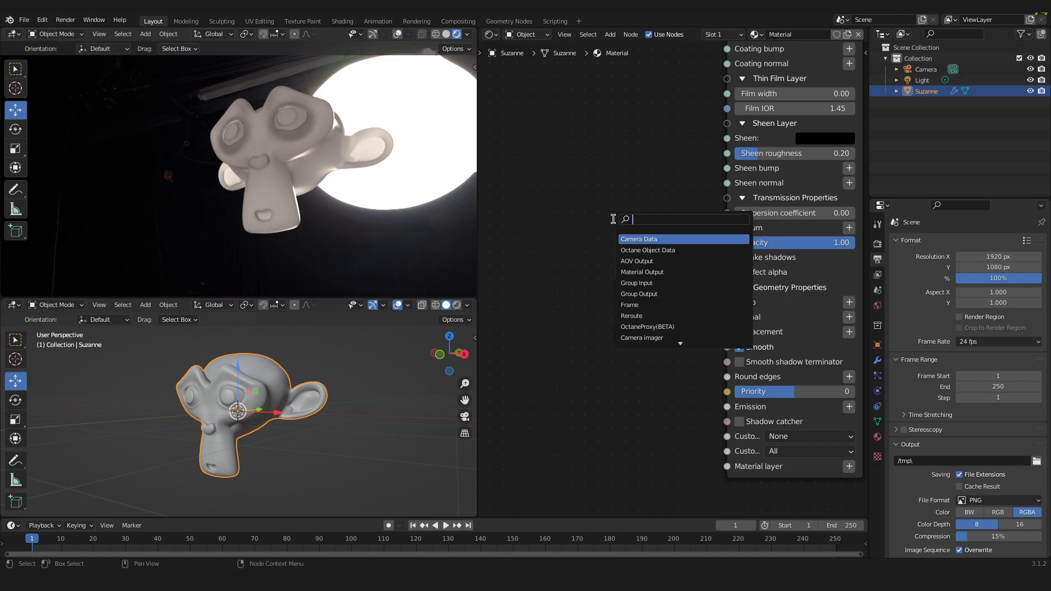
pyautogui.write('rand')
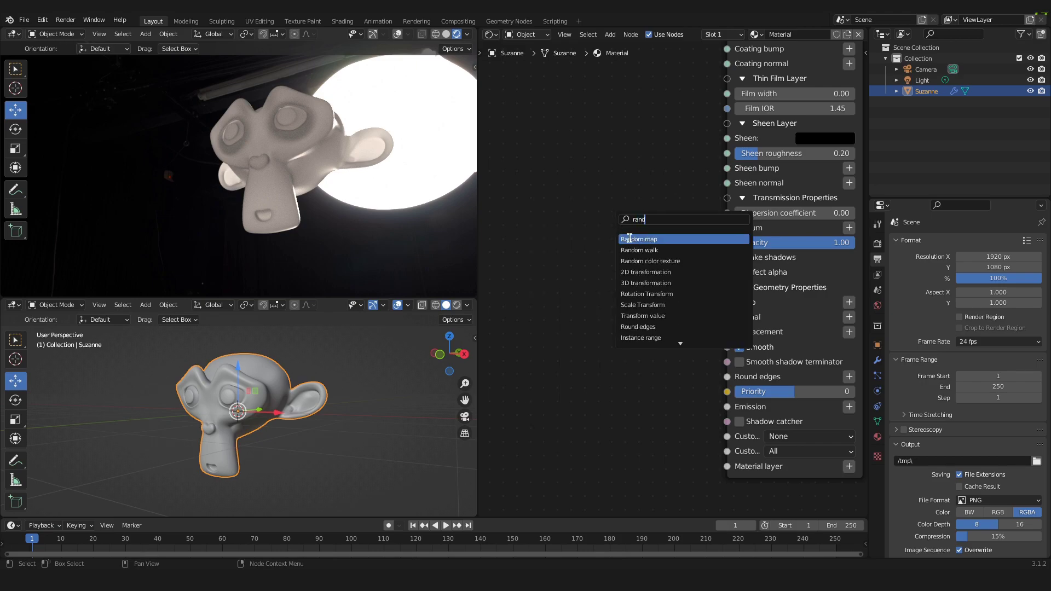
pyautogui.click(665, 250)
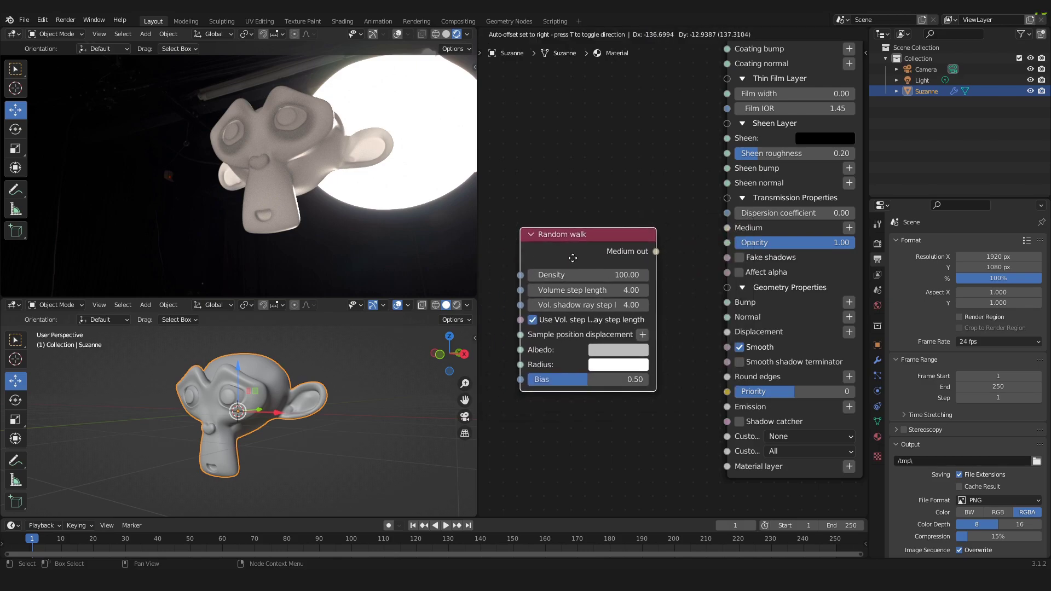
pyautogui.click(573, 256)
pyautogui.moveTo(655, 249); pyautogui.dragTo(728, 230)
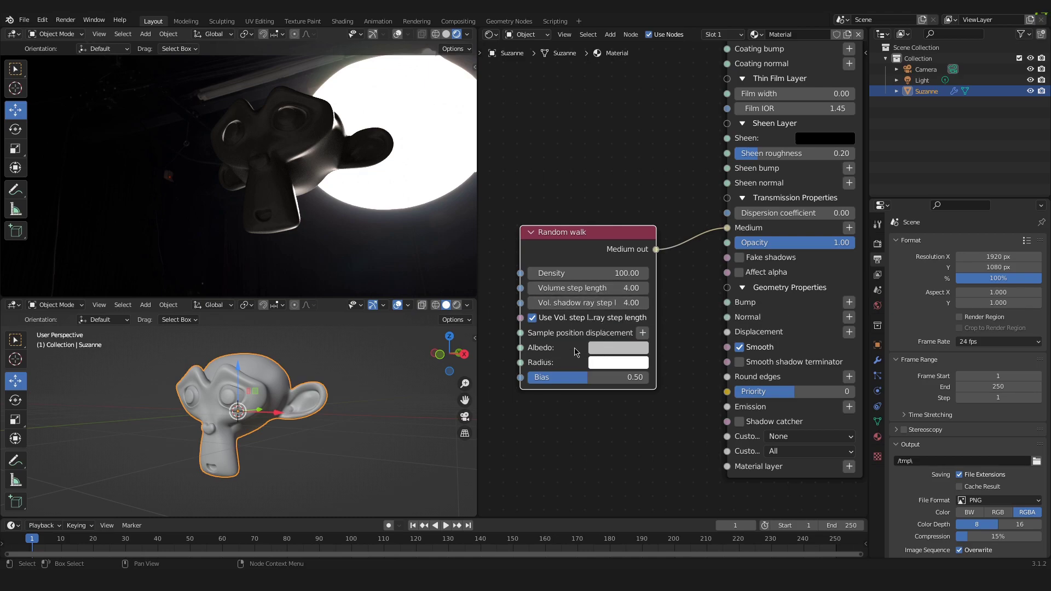
# Darken the Random walk medium's Albedo to near-black with V 0.013.
pyautogui.scroll(-1, 572, 353)
pyautogui.moveTo(571, 353); pyautogui.dragTo(663, 326, button='middle')
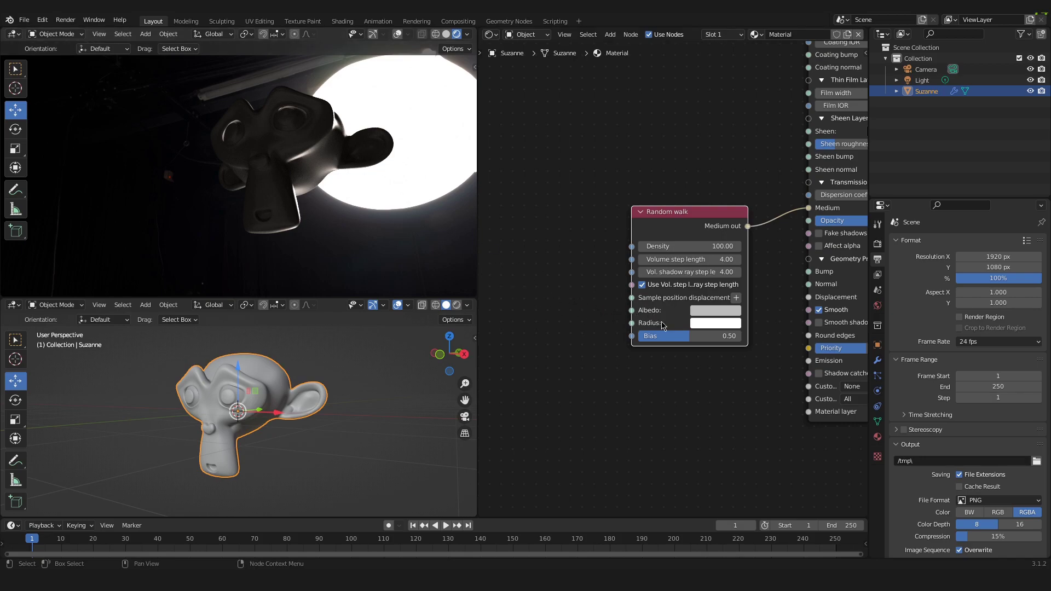
pyautogui.scroll(1, 663, 326)
pyautogui.scroll(1, 663, 326)
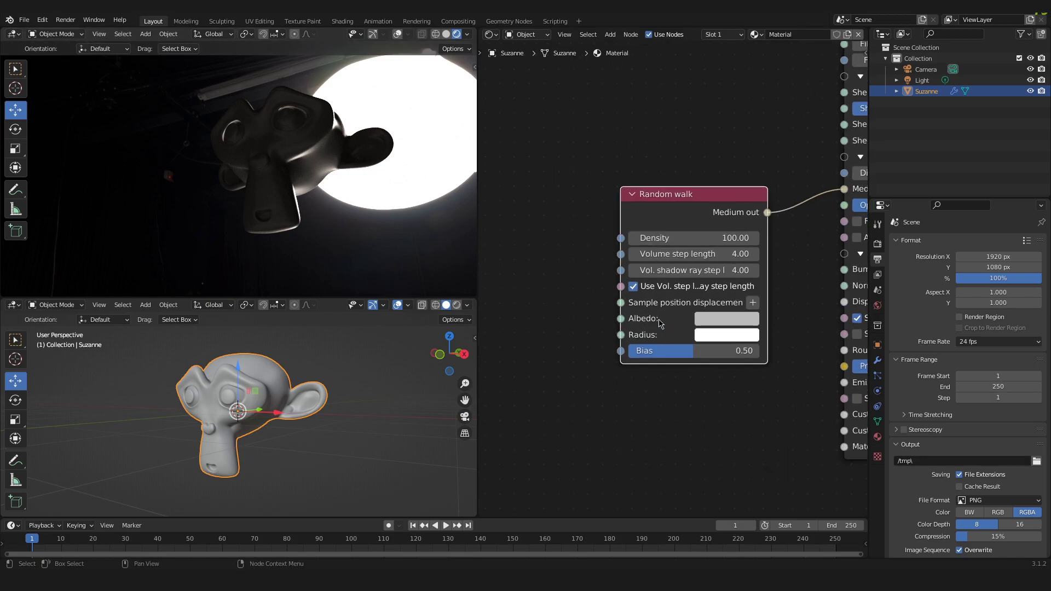
pyautogui.click(718, 322)
pyautogui.moveTo(819, 193); pyautogui.dragTo(821, 218)
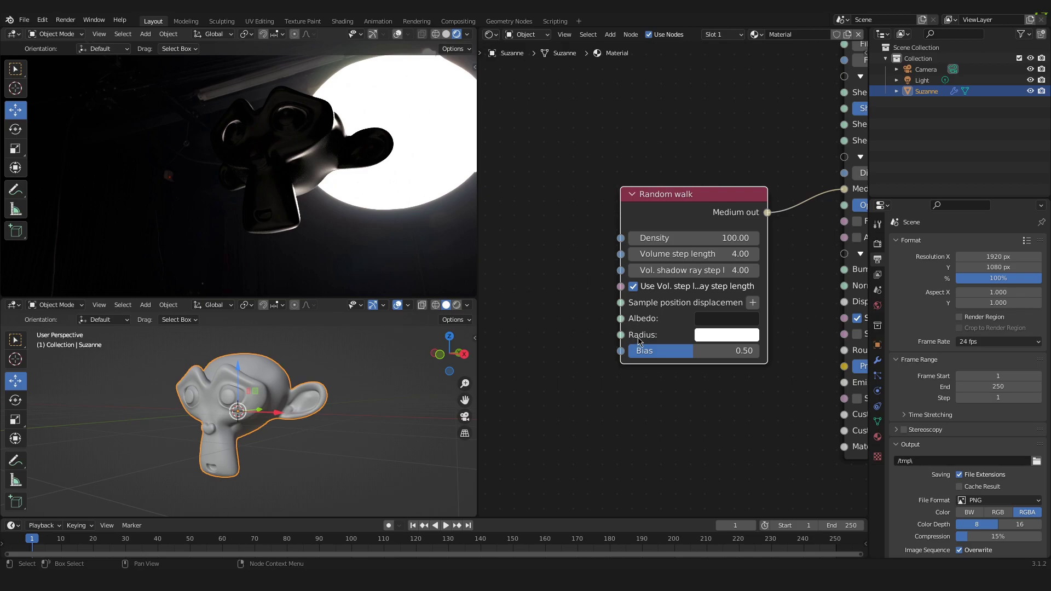
# Set the Random walk Radius colour to salmon red (H 0.999, S 0.806, V 1.000).
pyautogui.click(719, 335)
pyautogui.click(756, 221)
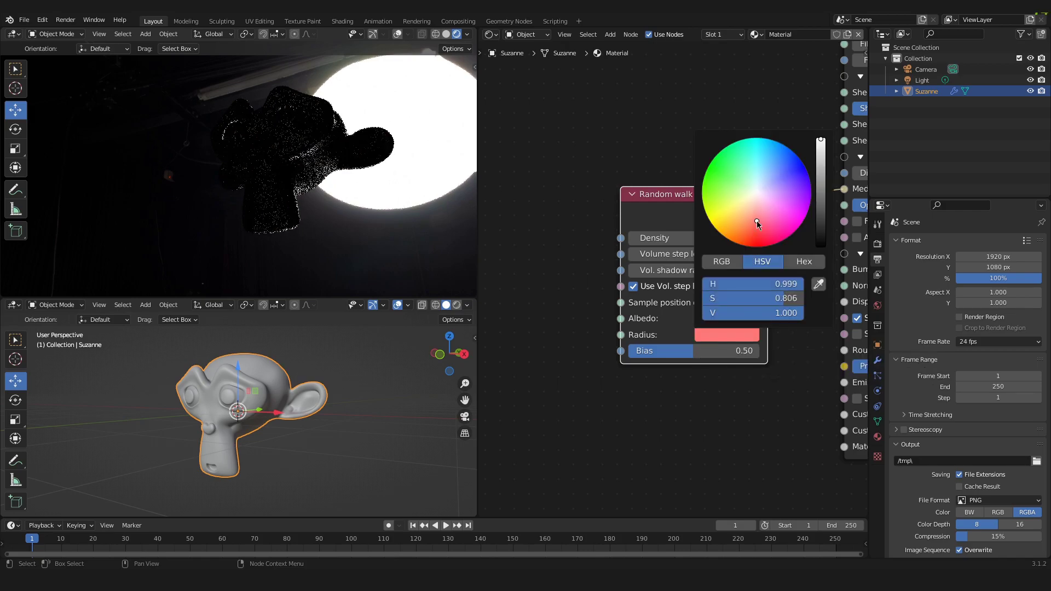
pyautogui.click(572, 278)
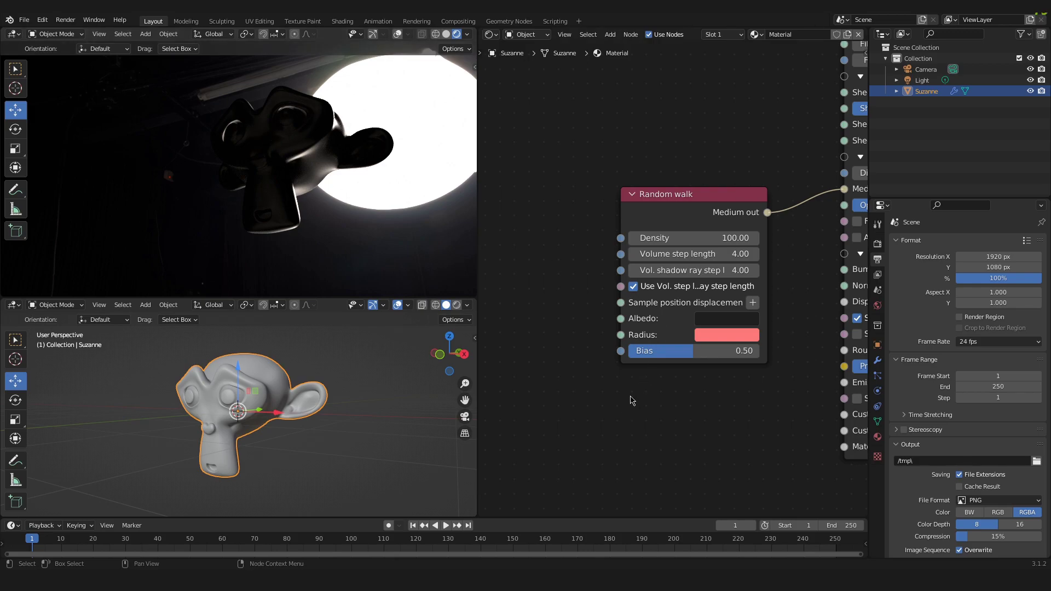
# Drag Random walk Density to 44.74 so Suzanne's ears glow red in the render.
pyautogui.moveTo(359, 155); pyautogui.dragTo(378, 153, button='middle')
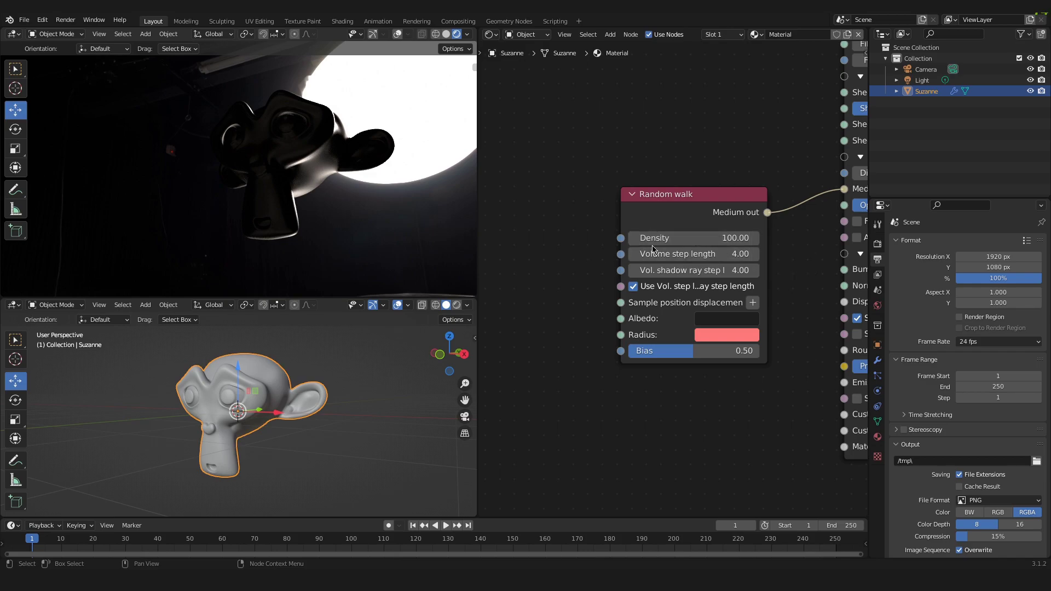
pyautogui.moveTo(679, 238); pyautogui.dragTo(540, 238)
pyautogui.moveTo(368, 173); pyautogui.dragTo(358, 175, button='middle')
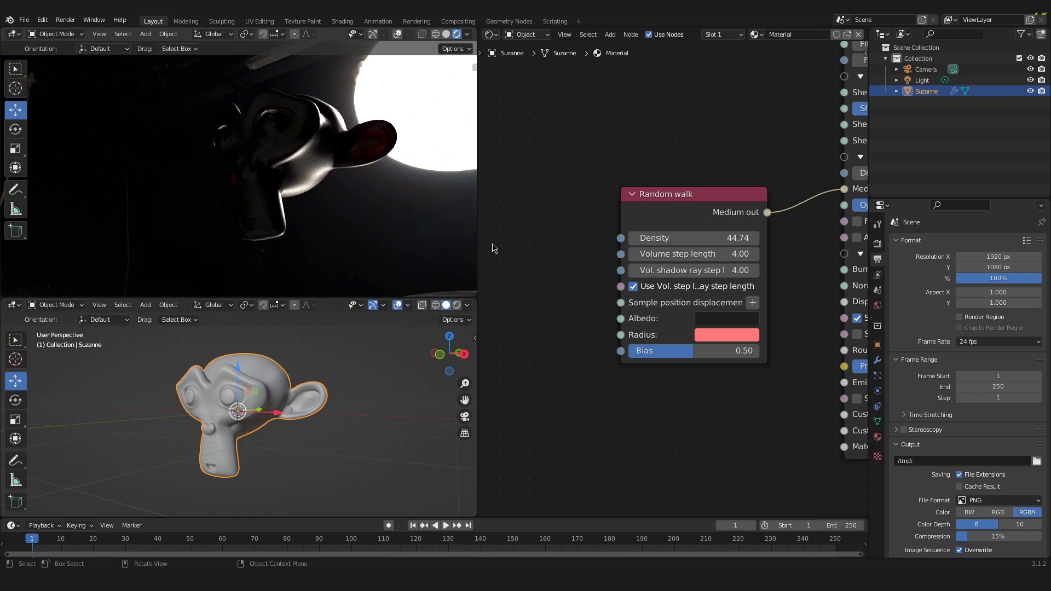
pyautogui.click(723, 332)
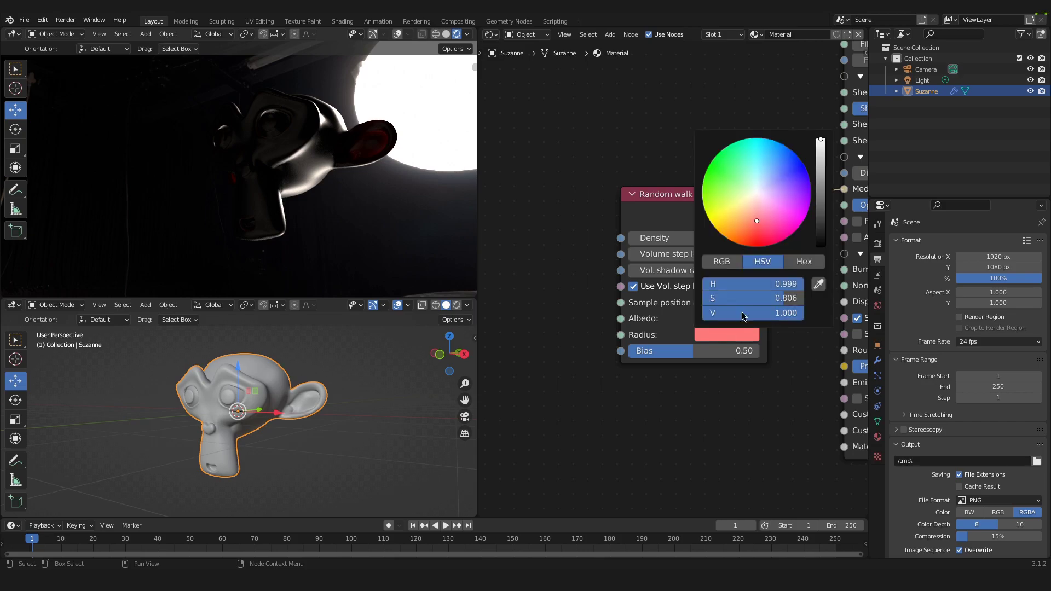
pyautogui.click(728, 251)
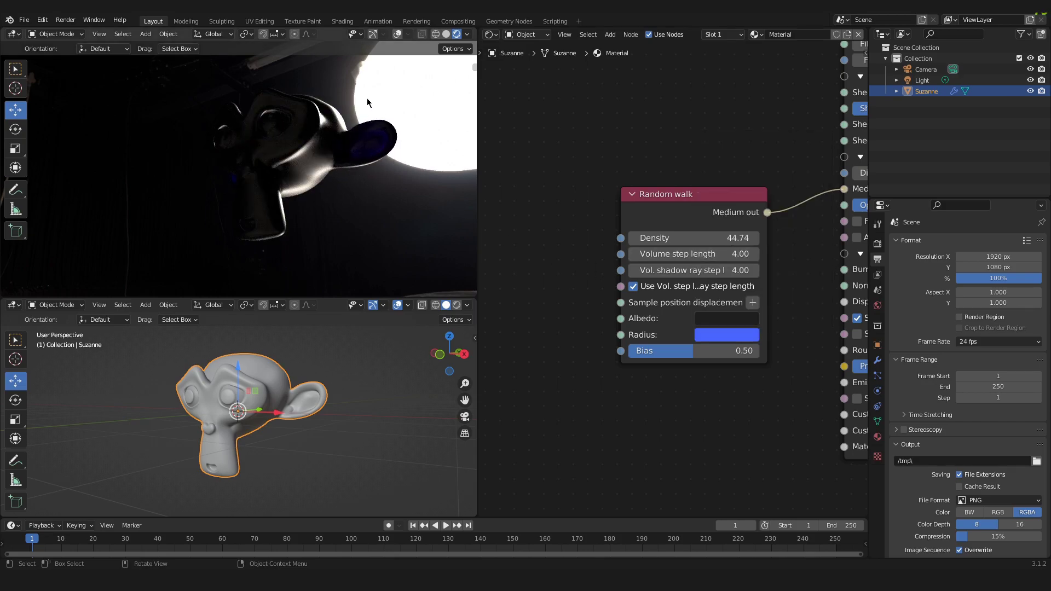
pyautogui.click(736, 337)
pyautogui.click(756, 222)
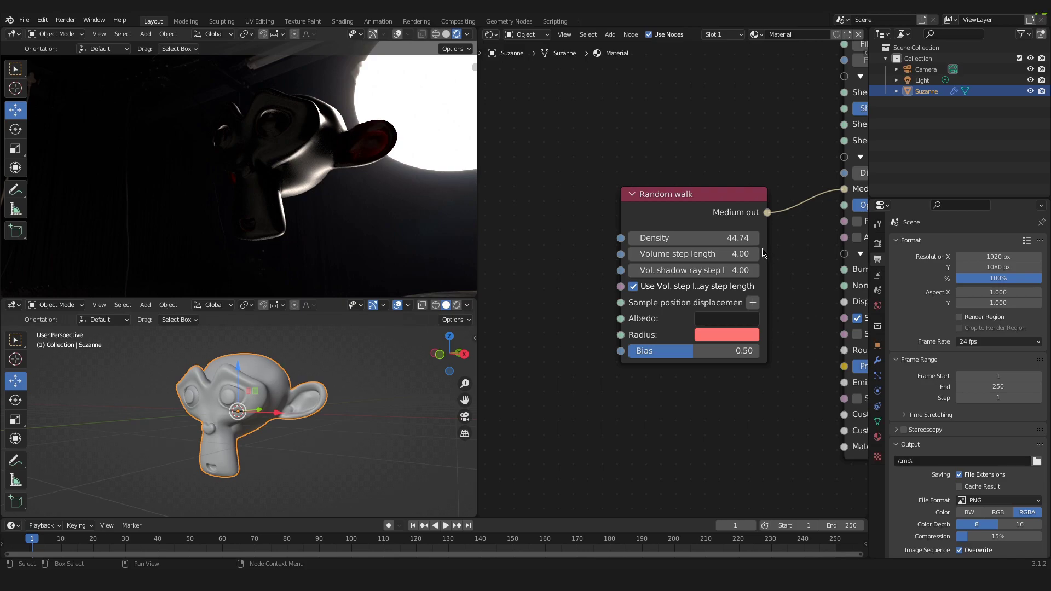
# Drop Random walk Density to 12.25 and orbit to inspect Suzanne's reddish translucent head.
pyautogui.moveTo(719, 242); pyautogui.dragTo(587, 242)
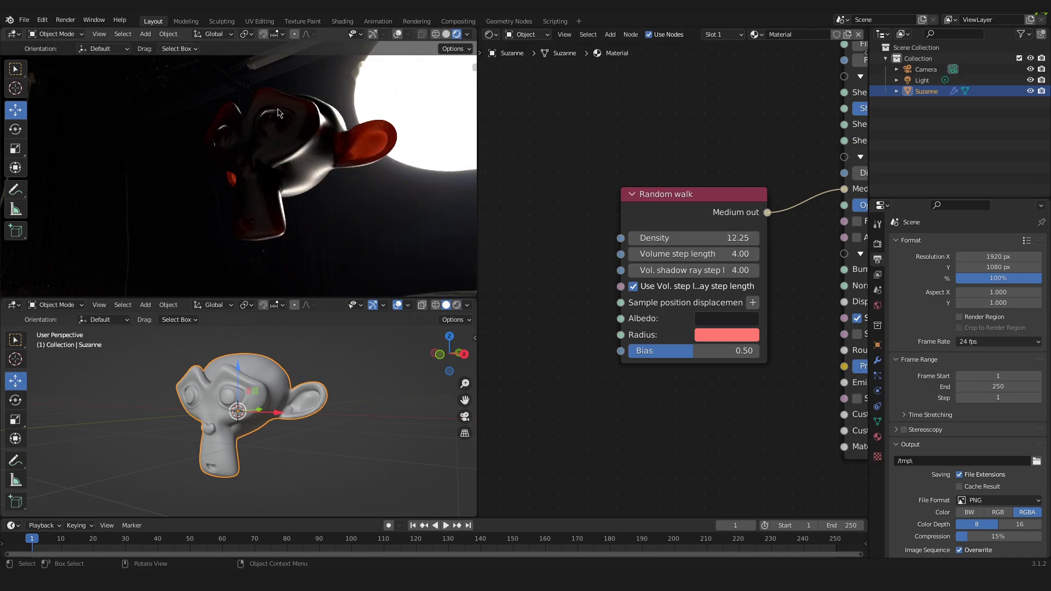
pyautogui.moveTo(299, 133); pyautogui.dragTo(300, 123, button='middle')
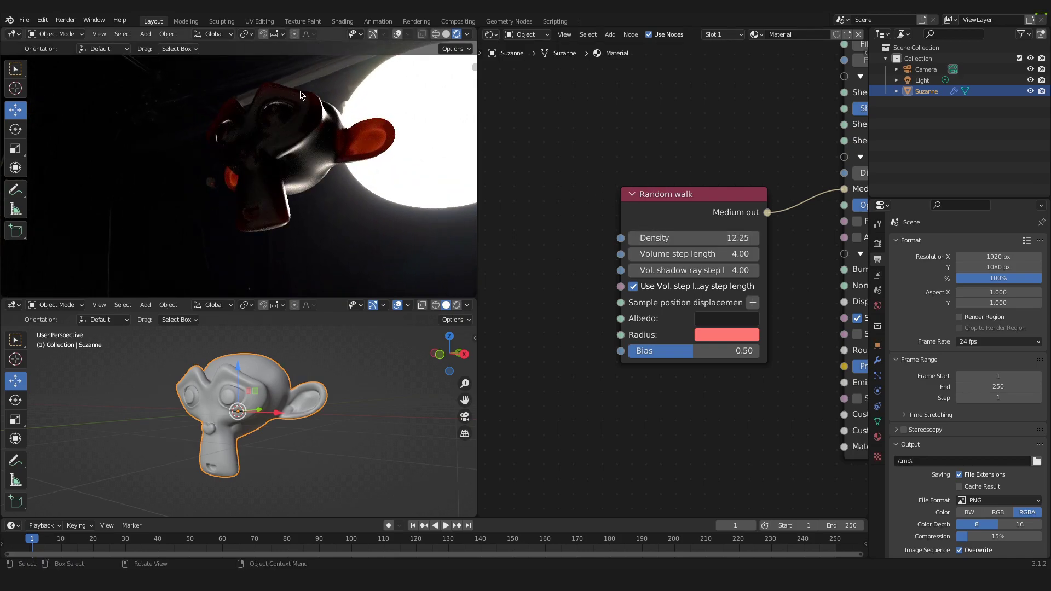
pyautogui.moveTo(240, 115); pyautogui.dragTo(305, 236, button='middle')
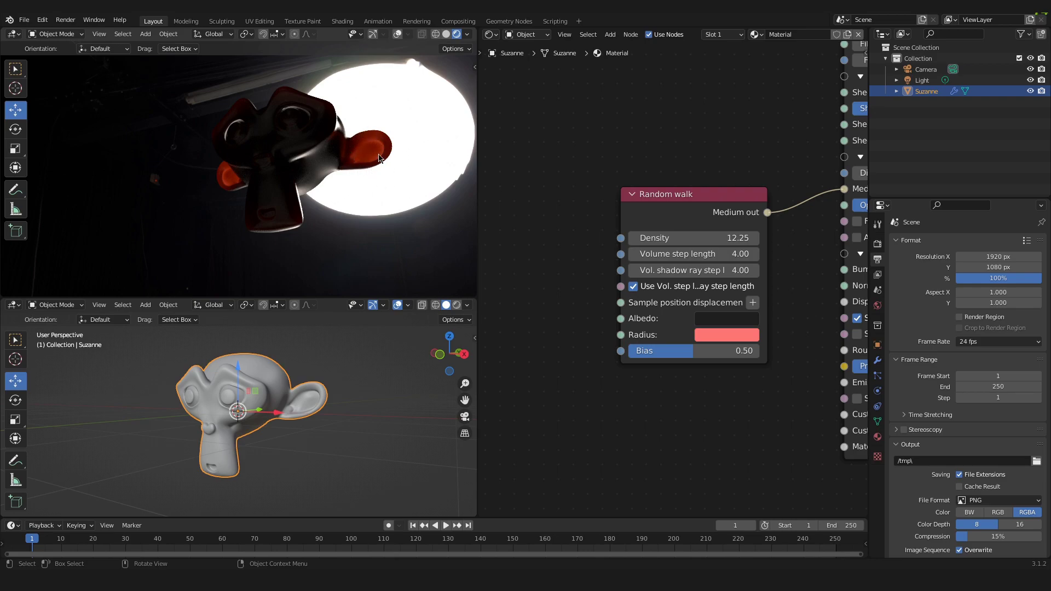
pyautogui.moveTo(383, 152); pyautogui.dragTo(337, 131, button='middle')
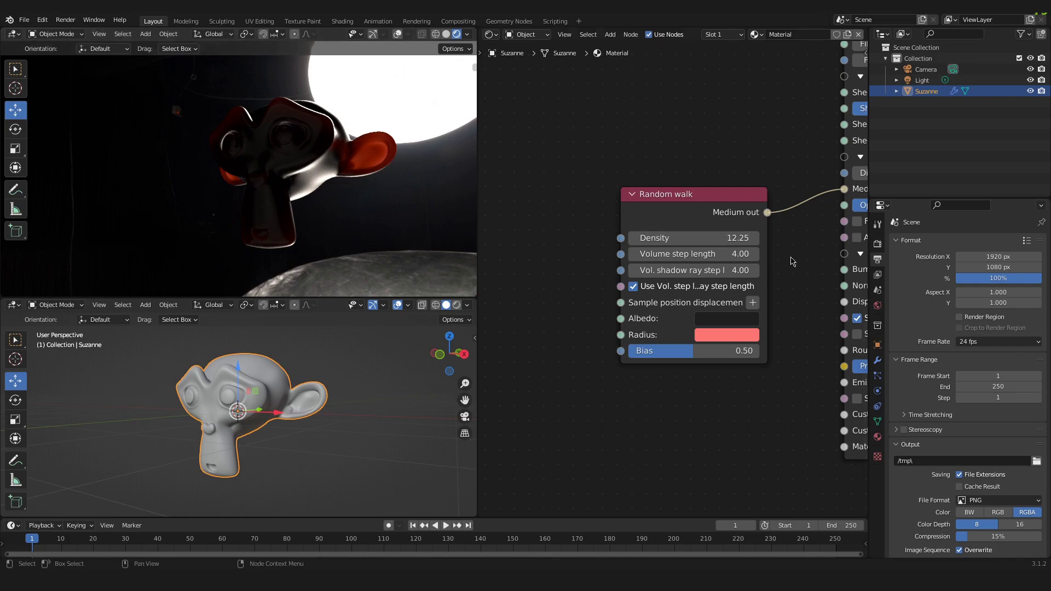
# Raise the Random walk Density back up to 40.56.
pyautogui.moveTo(730, 241); pyautogui.dragTo(813, 241)
pyautogui.scroll(-8, 602, 203)
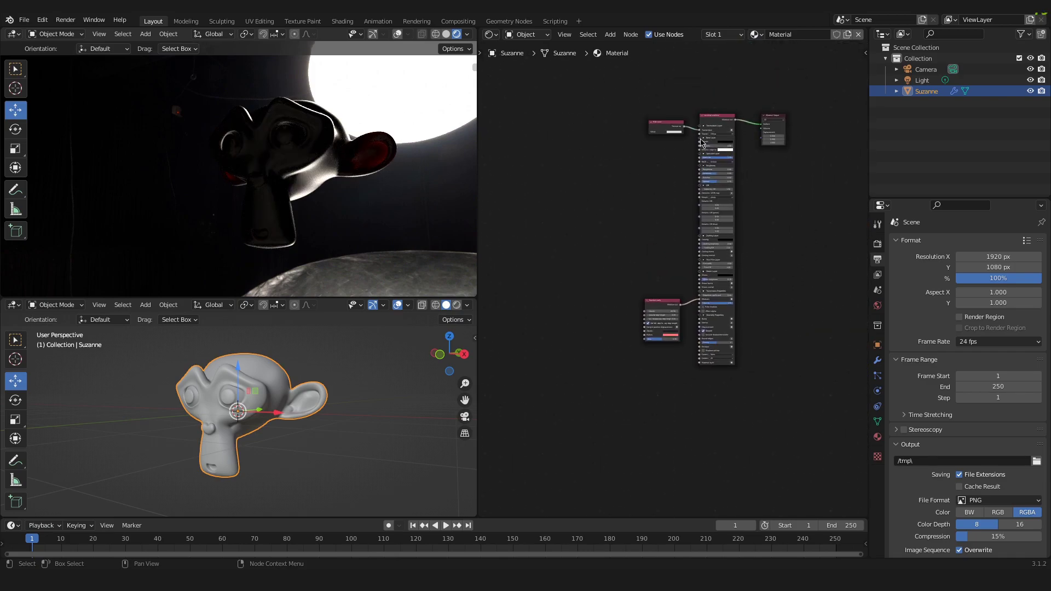
pyautogui.scroll(4, 667, 311)
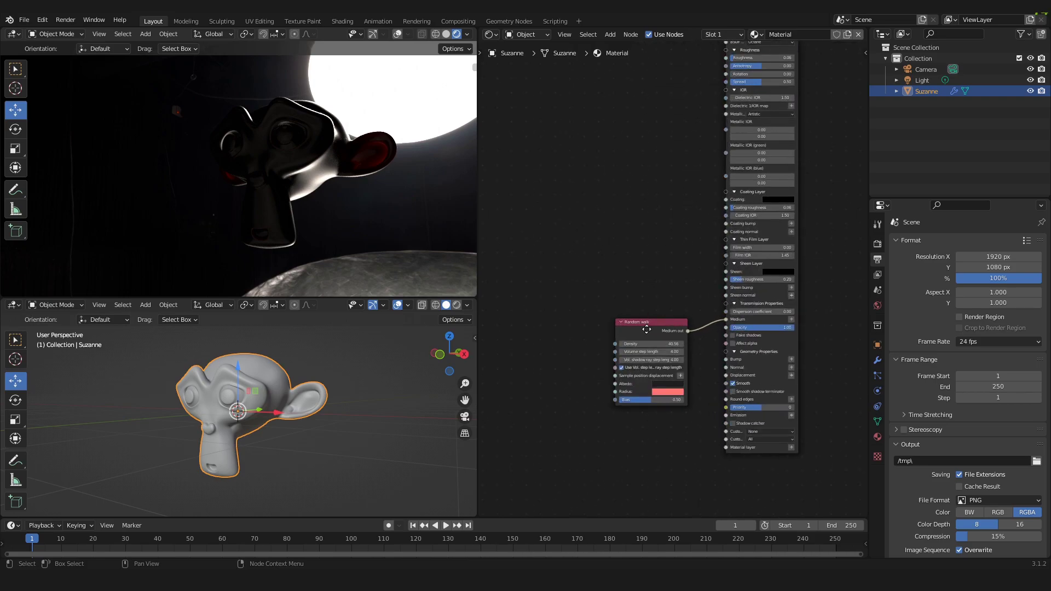
pyautogui.moveTo(668, 311); pyautogui.dragTo(588, 266, button='middle')
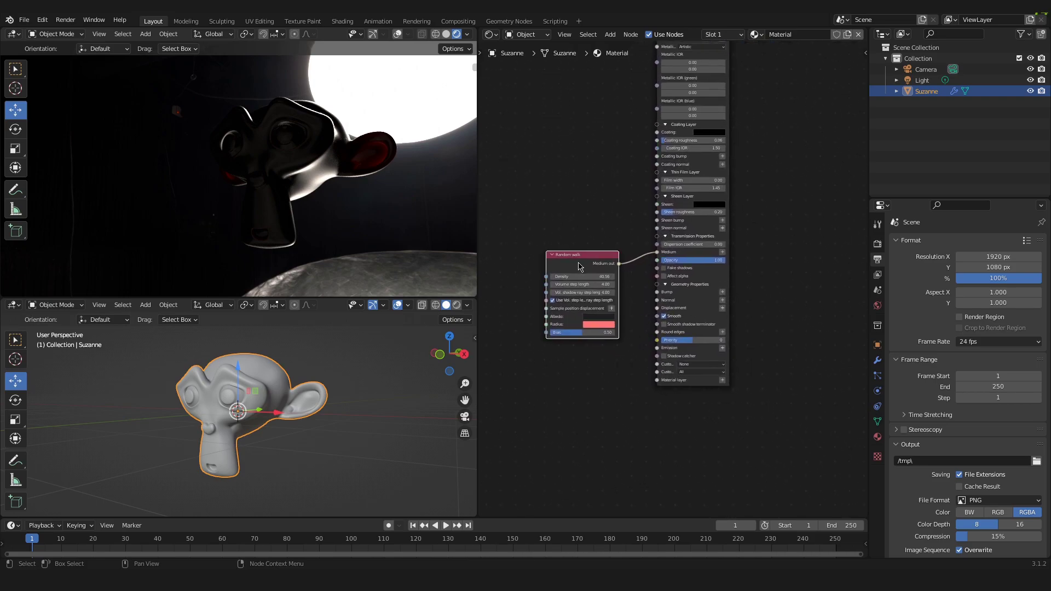
# Reposition the Random walk node beside the tall Universal material node.
pyautogui.moveTo(584, 267); pyautogui.dragTo(567, 229)
pyautogui.scroll(2, 634, 280)
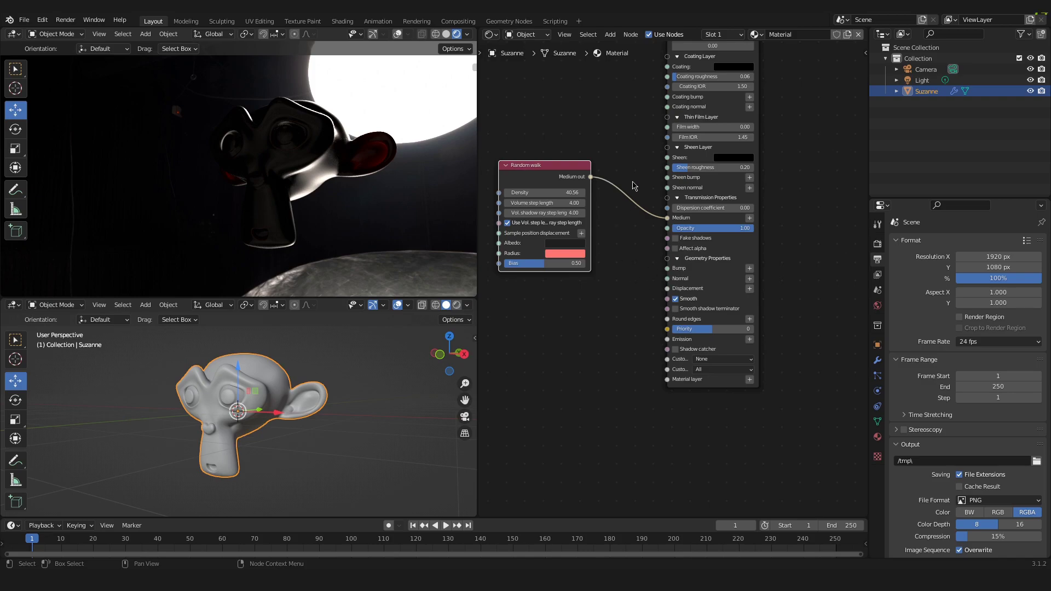
pyautogui.scroll(-1, 668, 276)
pyautogui.scroll(-1, 616, 140)
pyautogui.scroll(-1, 724, 159)
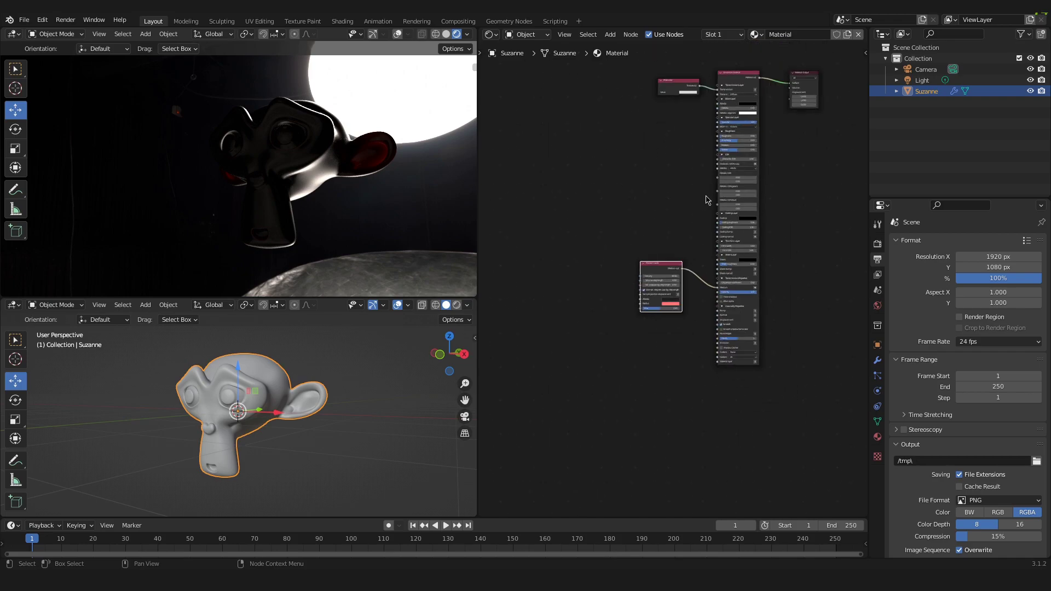
pyautogui.scroll(3, 673, 279)
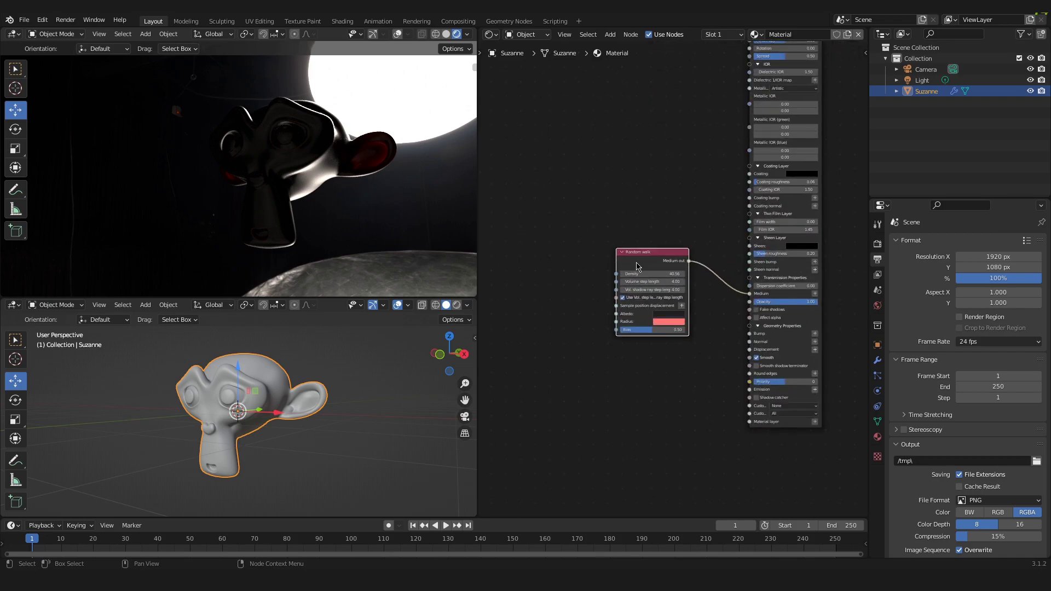
pyautogui.scroll(1, 622, 307)
pyautogui.scroll(1, 587, 340)
pyautogui.moveTo(582, 369); pyautogui.dragTo(667, 339, button='middle')
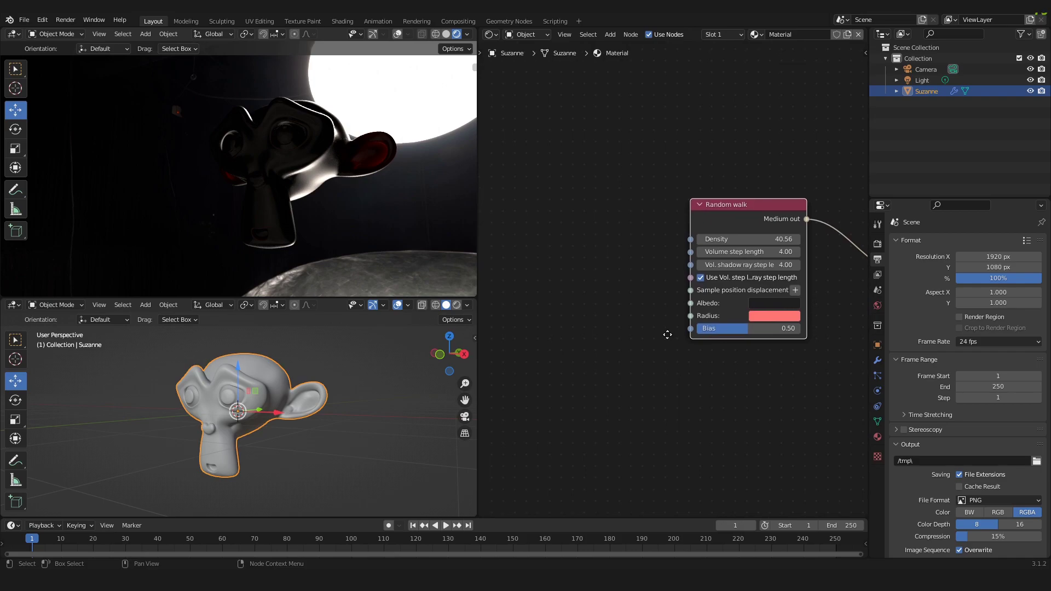
pyautogui.scroll(1, 662, 335)
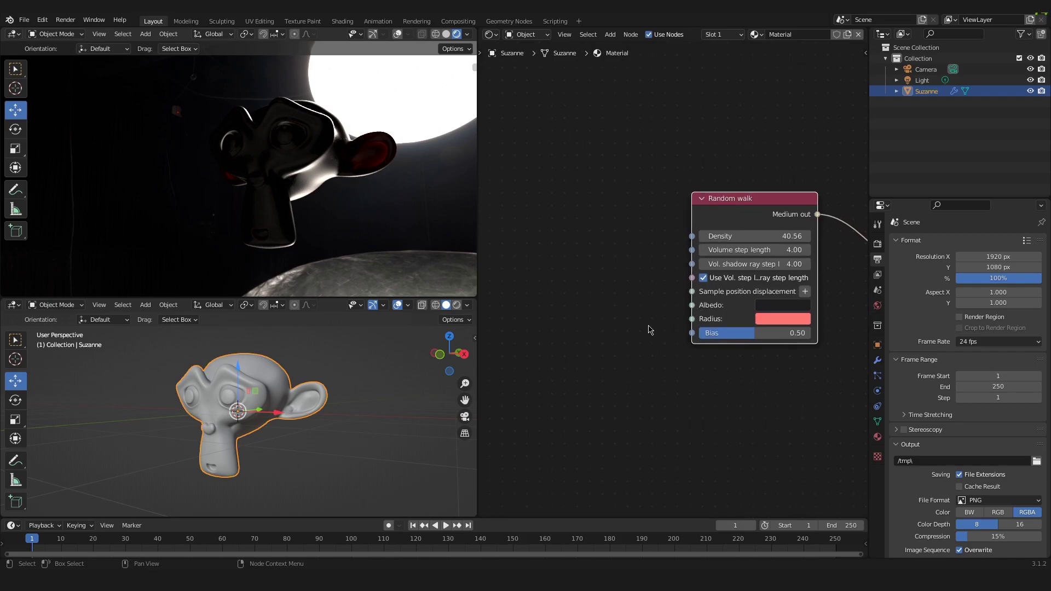
pyautogui.scroll(-5, 650, 326)
pyautogui.moveTo(666, 227); pyautogui.dragTo(604, 267, button='middle')
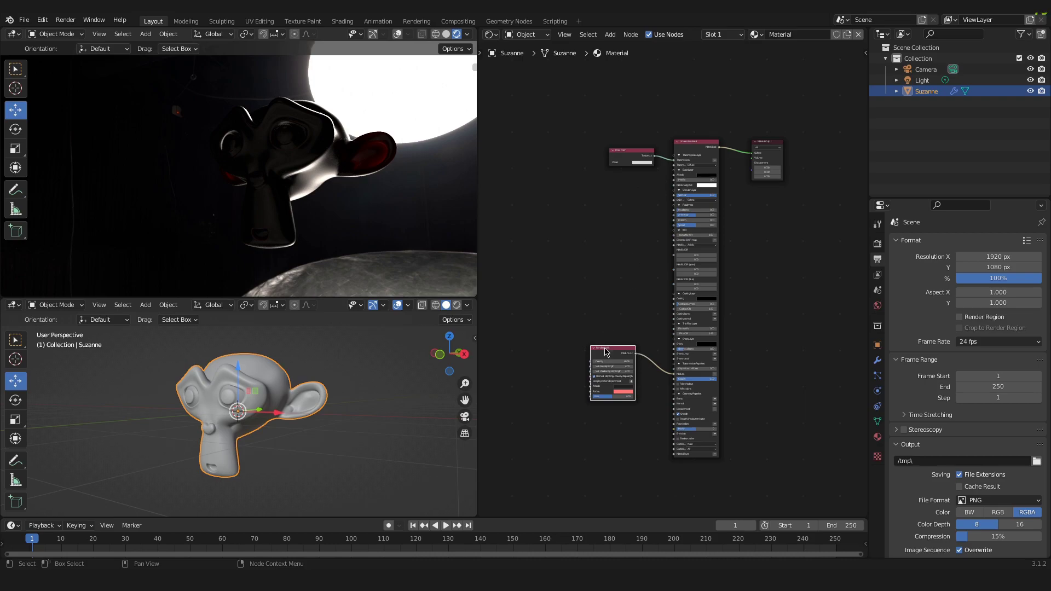
pyautogui.moveTo(604, 351); pyautogui.dragTo(627, 327)
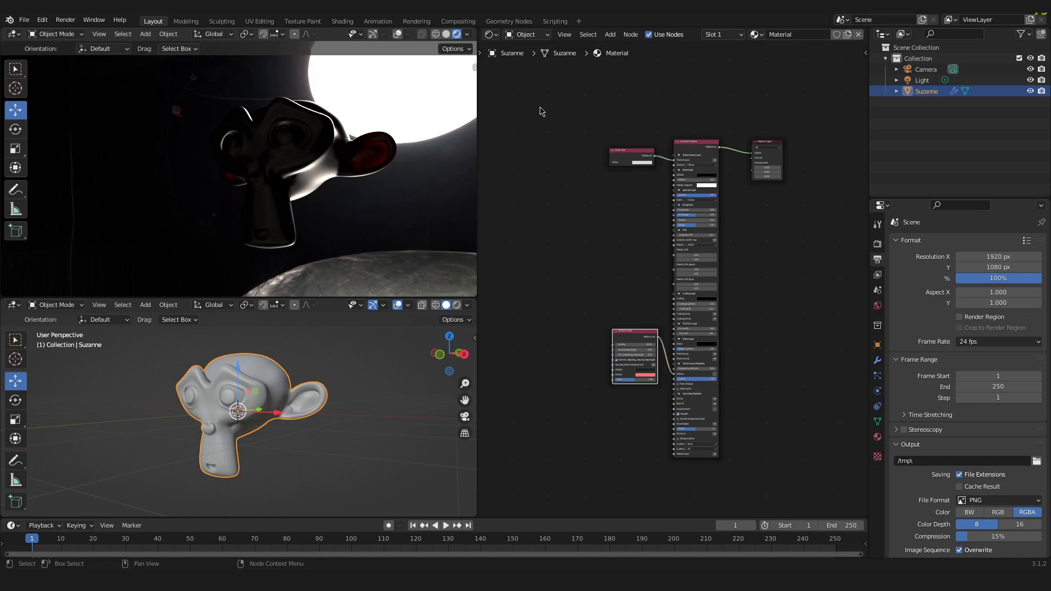
# Collapse the Random walk node to its header, leaving it connected to the Universal material's Medium input.
pyautogui.click(616, 331)
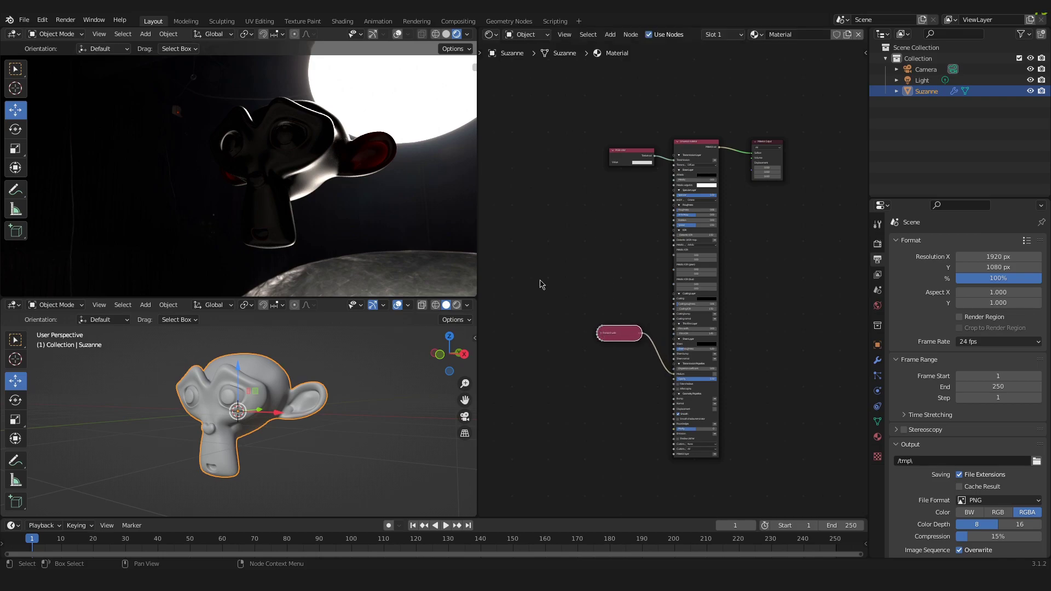